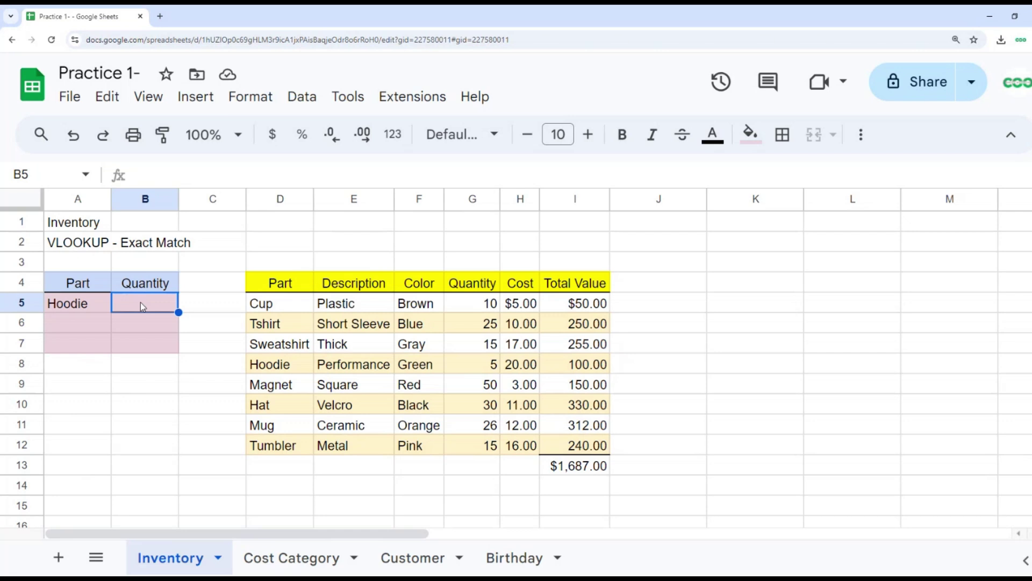
Step: Start a VLOOKUP formula in cell B5 of the Inventory sheet and read through the function's argument descriptions
text(=vlookup)
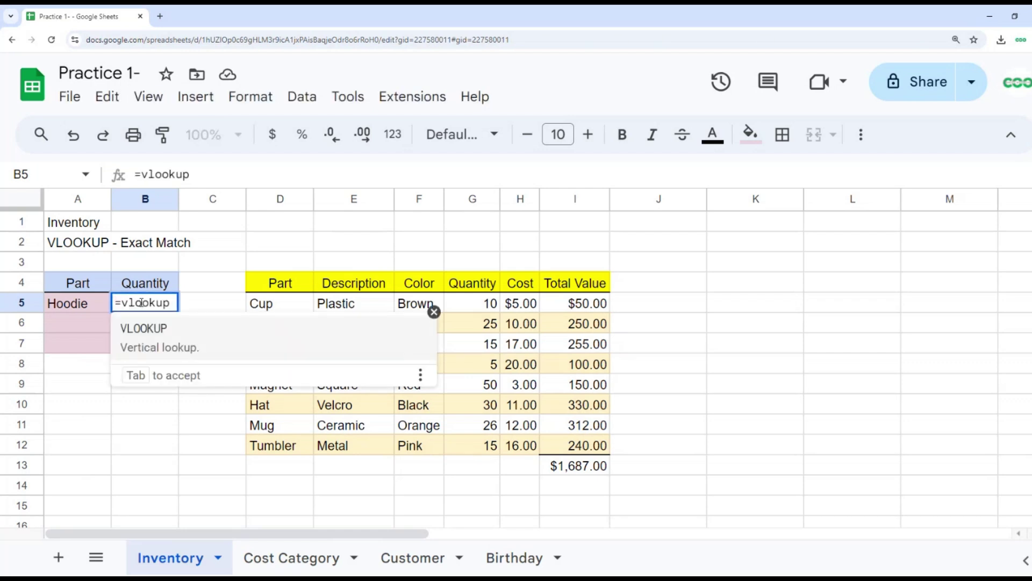
text(()
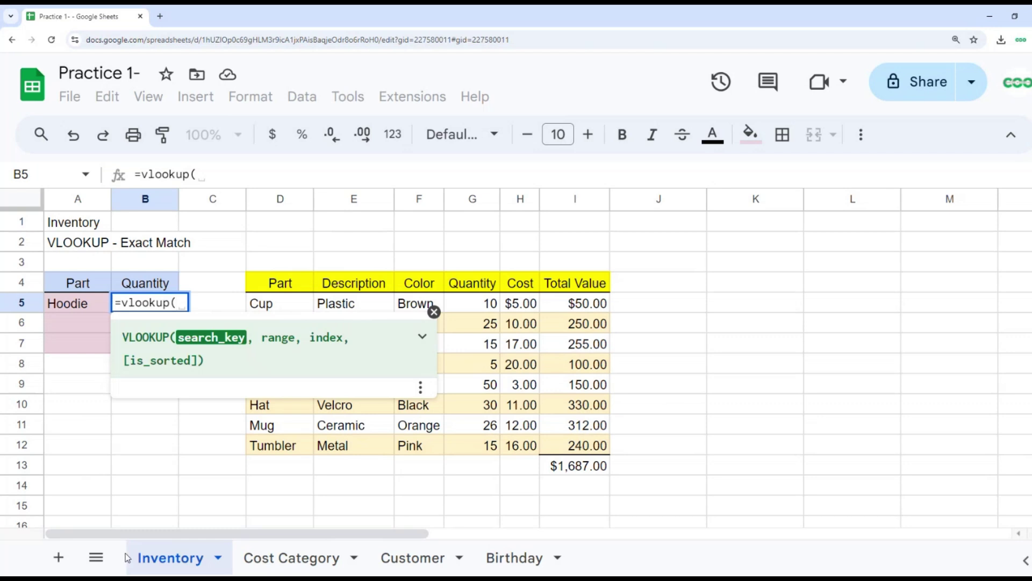
click(425, 352)
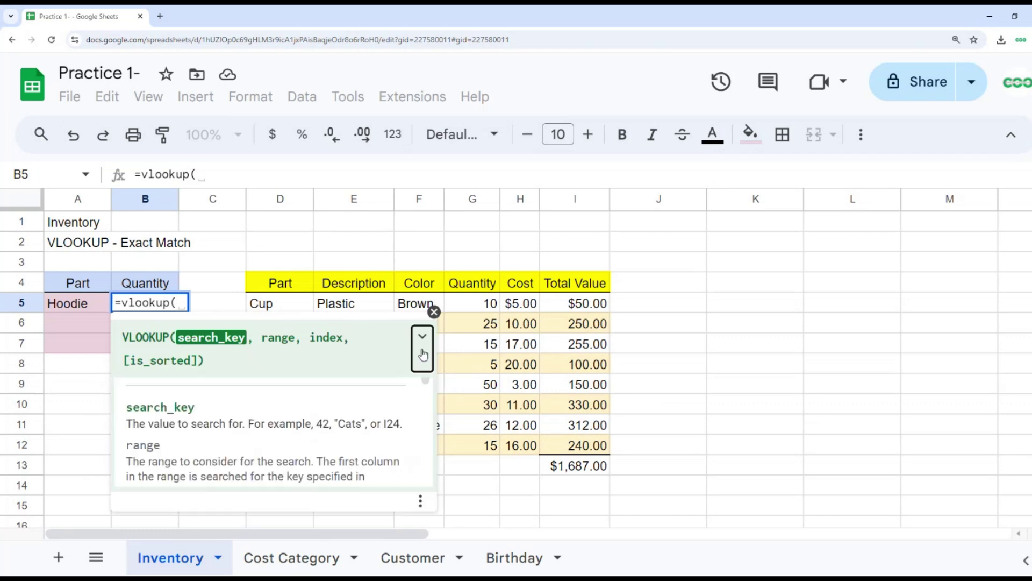
scroll(371, 432, down, 1)
scroll(370, 432, down, 3)
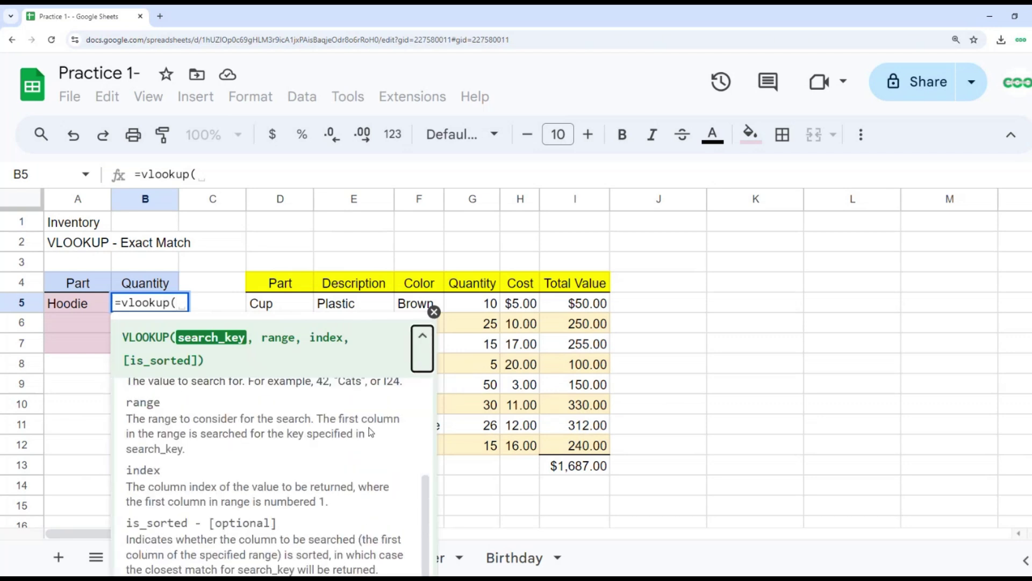
click(422, 335)
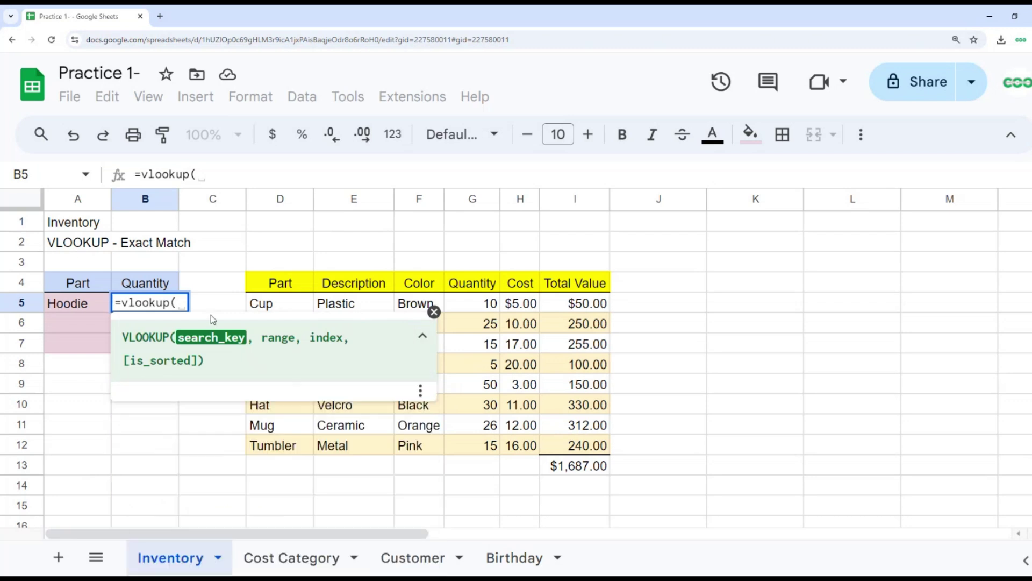
Step: Complete the B5 formula with search key a5, range d5:i12, index 4 and false for an exact match
click(179, 304)
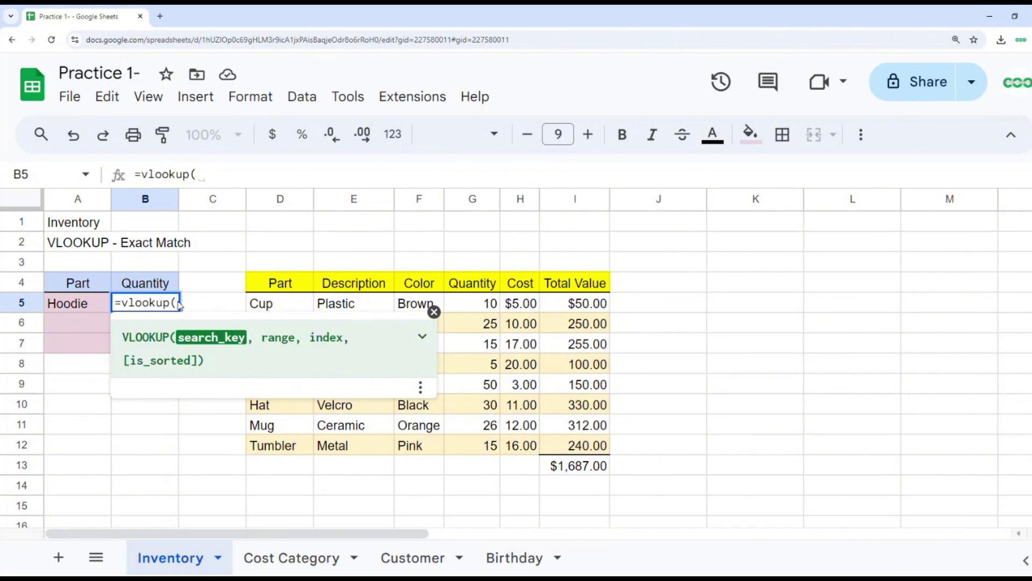
text(a)
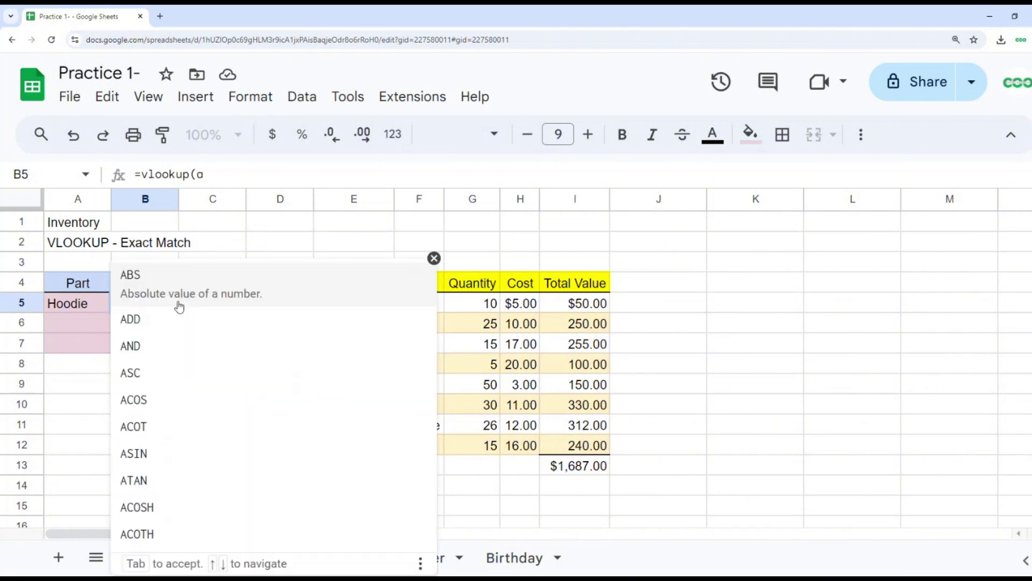
text(5,d)
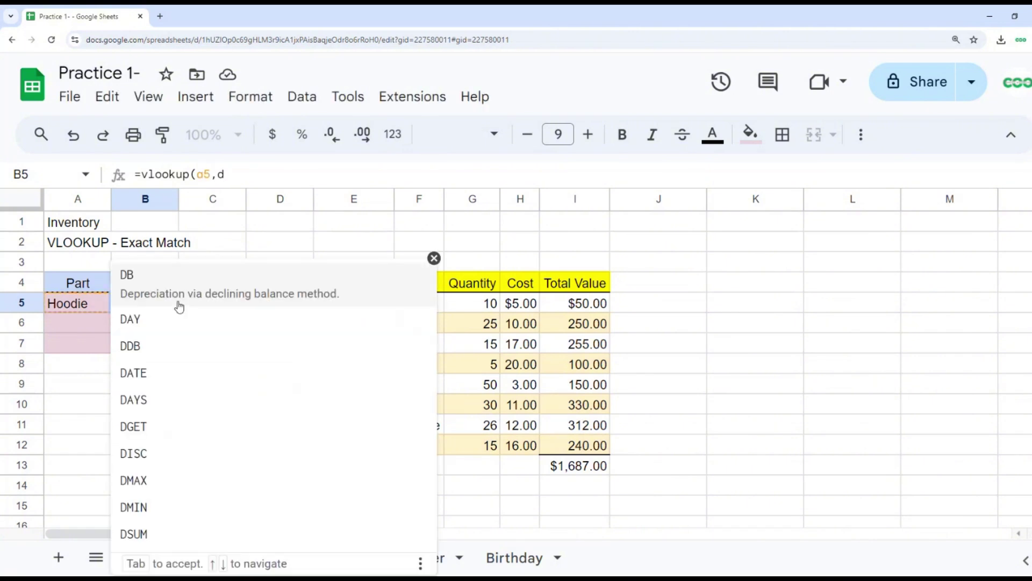
text(5:i)
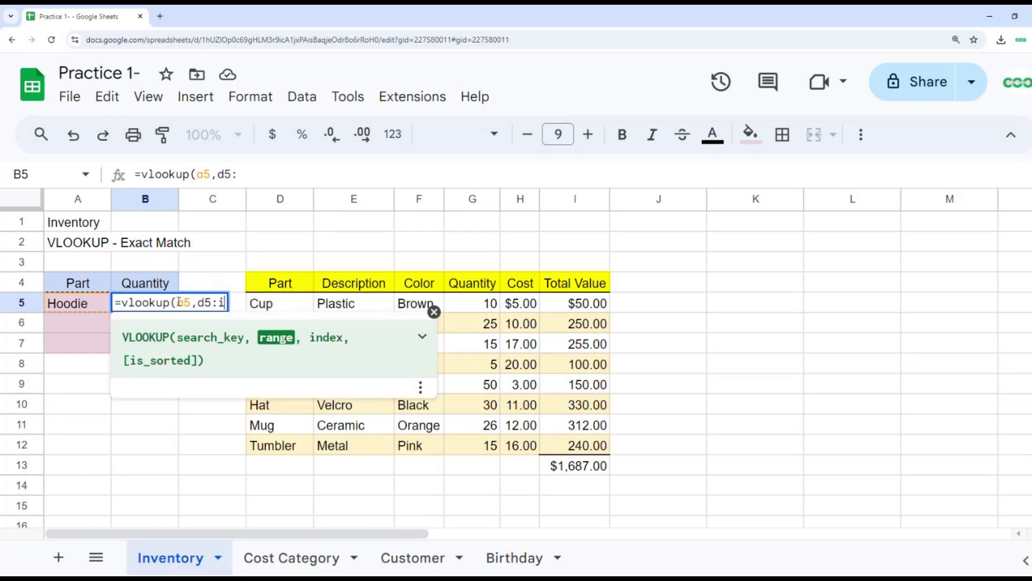
text(12,4,fal)
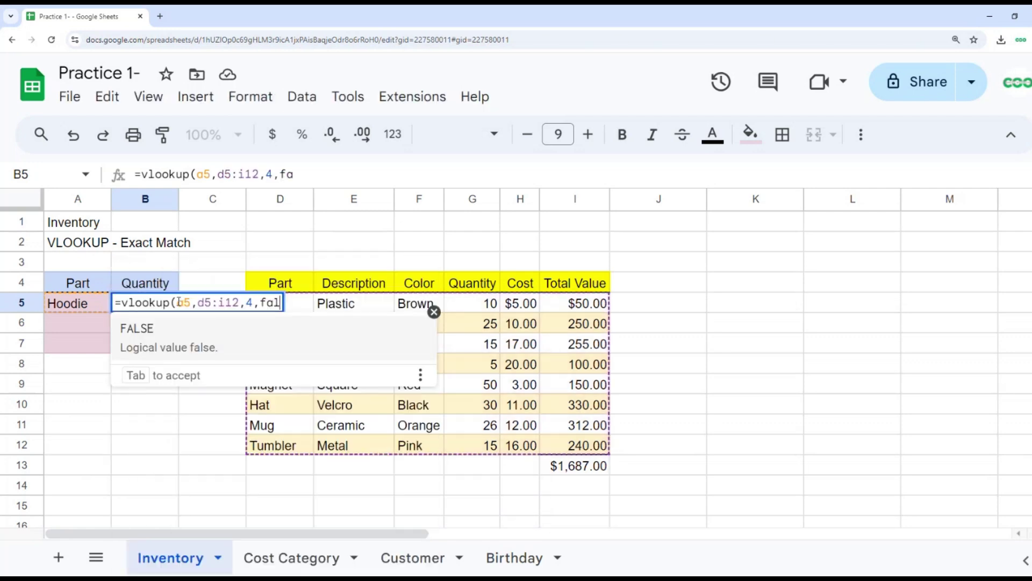
text(se))
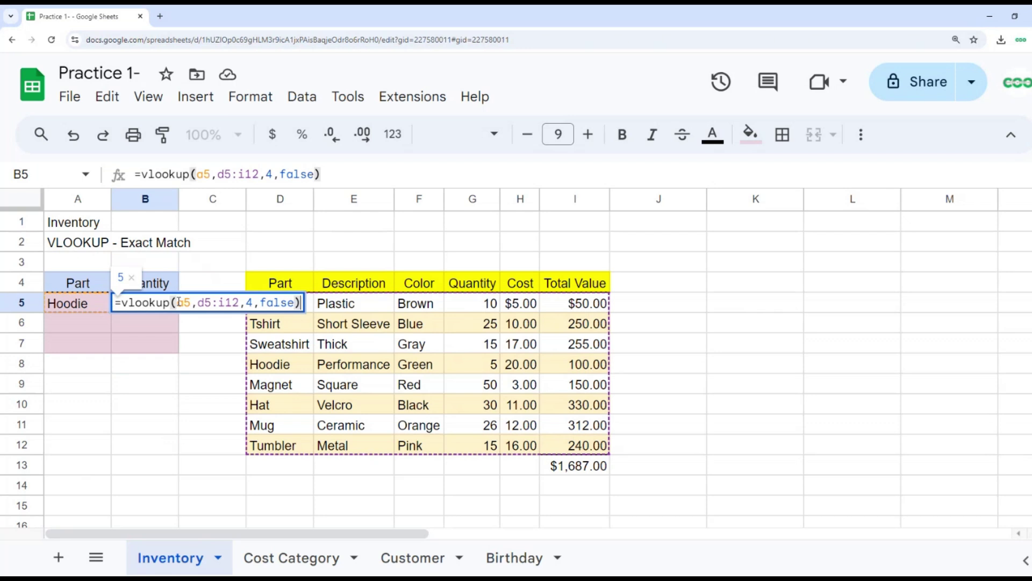
key(Return)
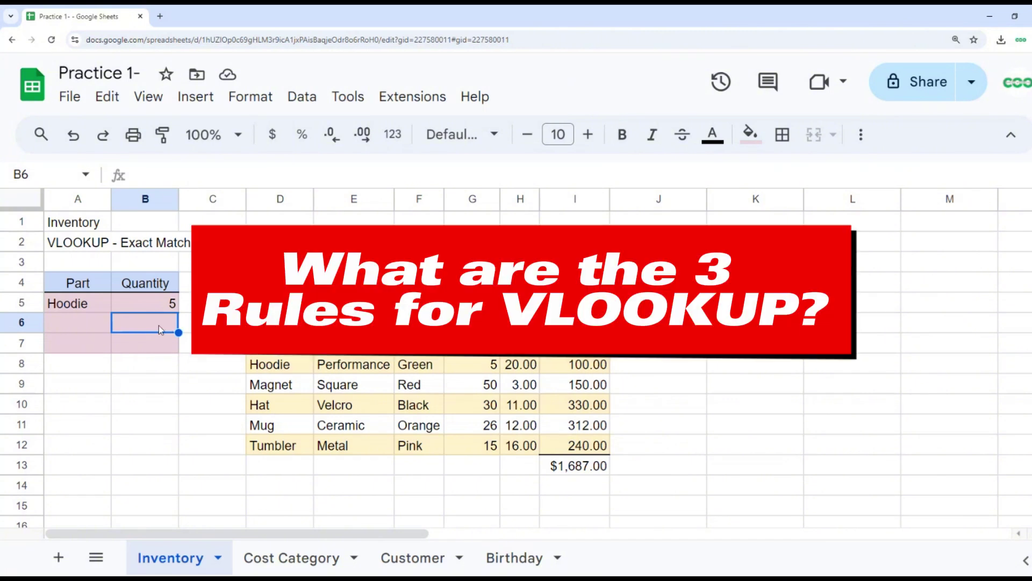
Step: Enter the part name Tshirt in cell A6
click(67, 325)
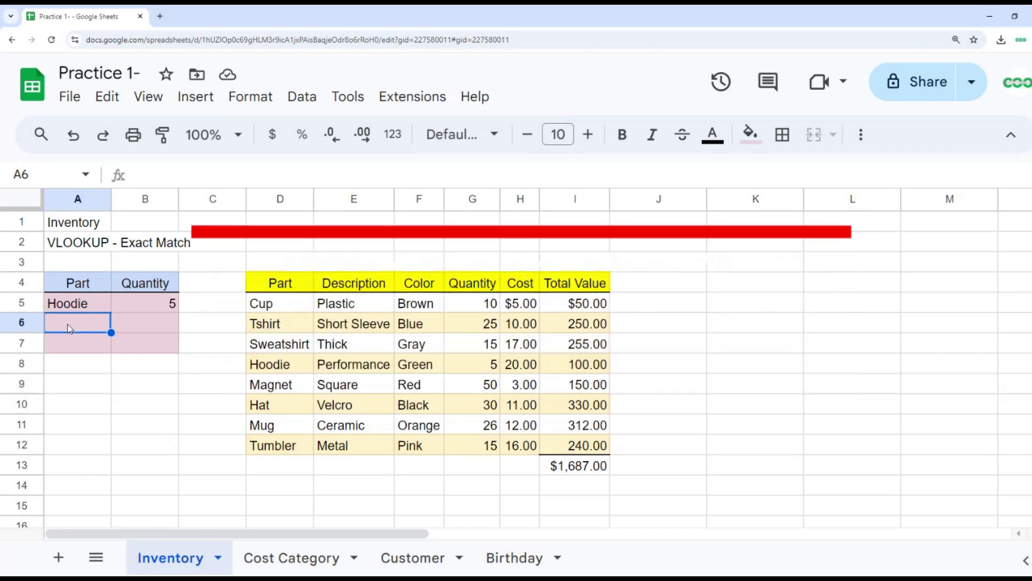
text(Tshirt)
key(Tab)
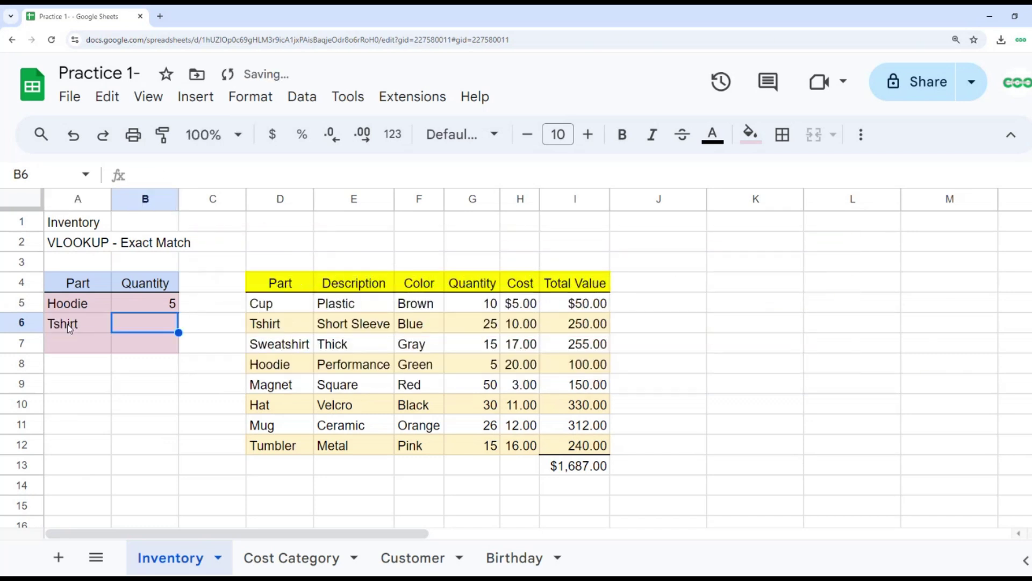
Step: Start a VLOOKUP formula in B6 for the Tshirt quantity and review the search_key, range and index descriptions
text(=vlookup())
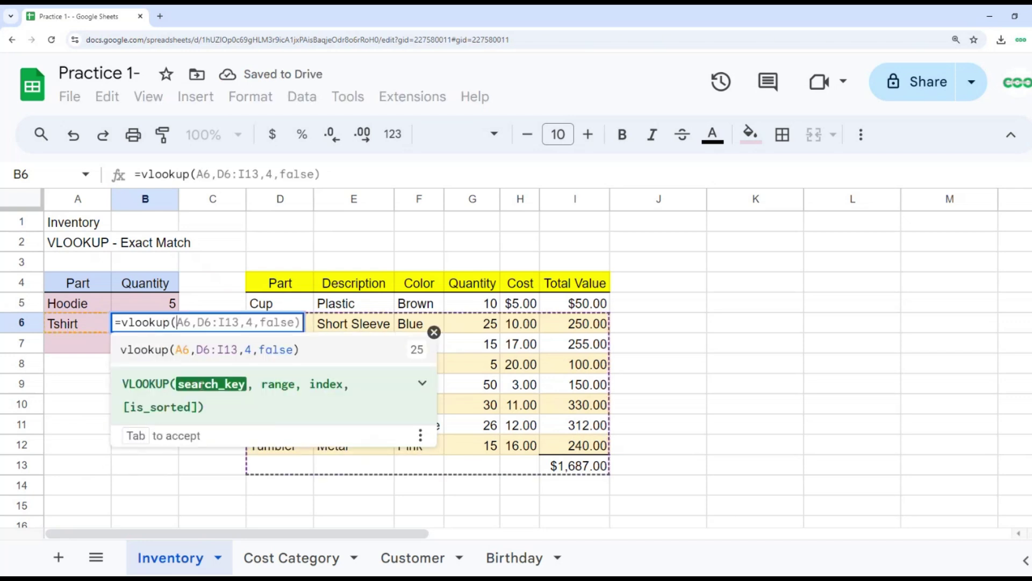
click(377, 397)
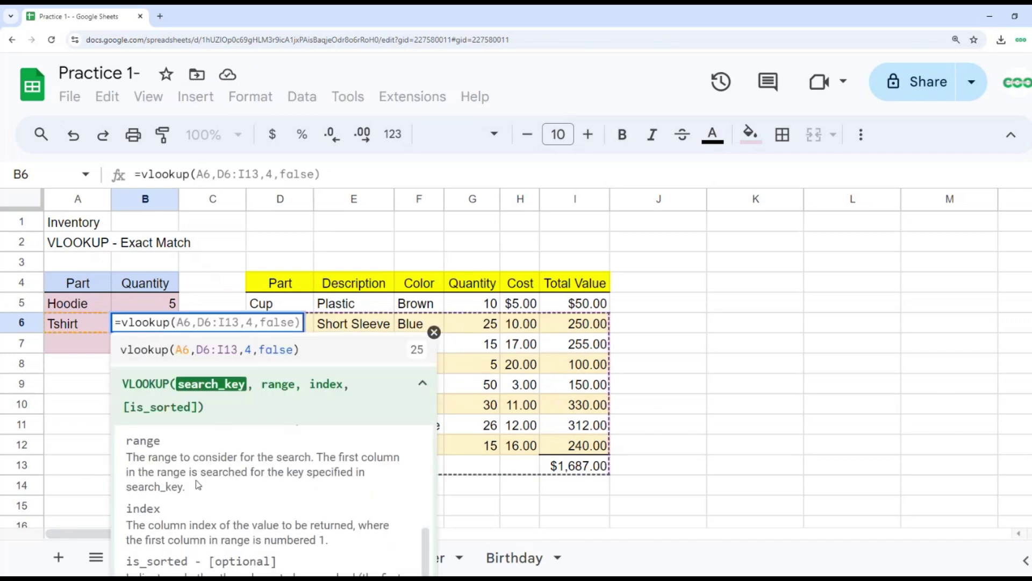
scroll(197, 484, up, 1)
scroll(197, 484, up, 2)
scroll(198, 487, down, 4)
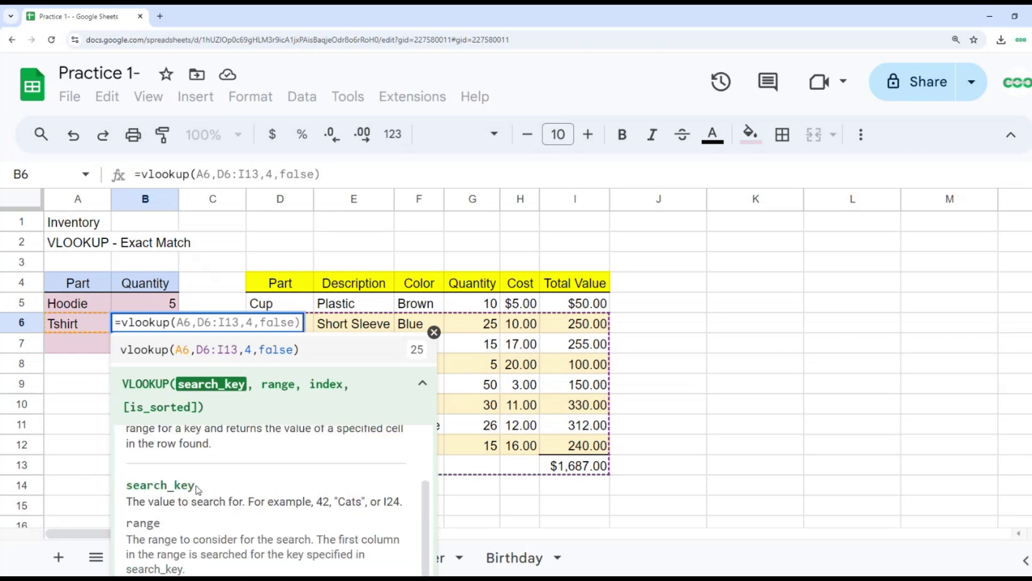
scroll(199, 490, up, 1)
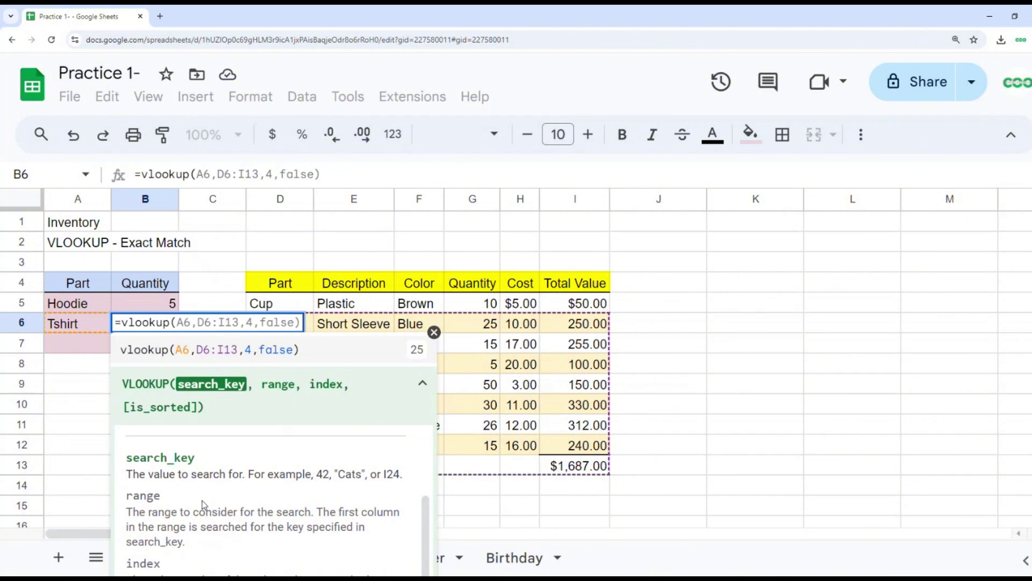
scroll(203, 505, down, 1)
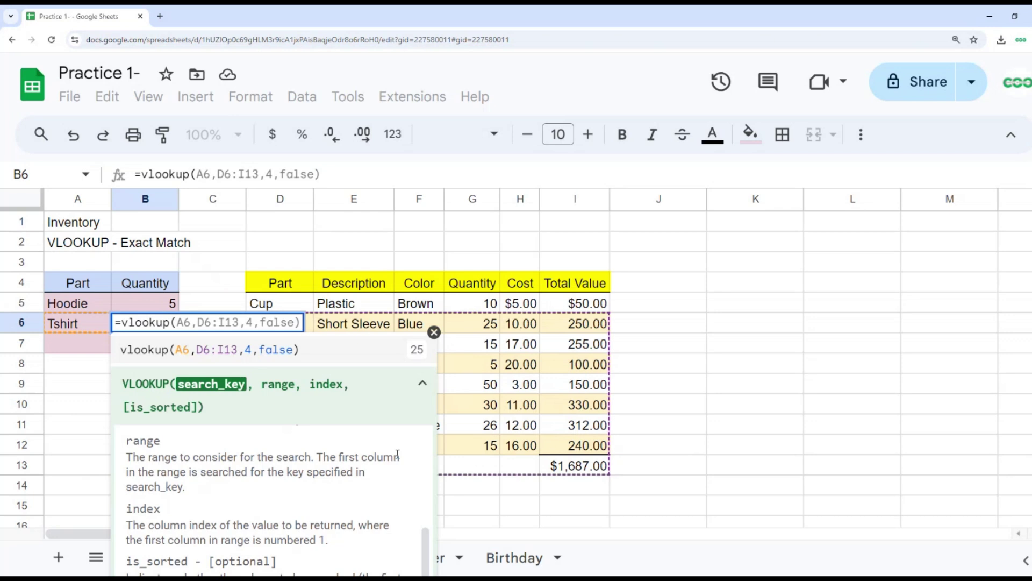
click(423, 383)
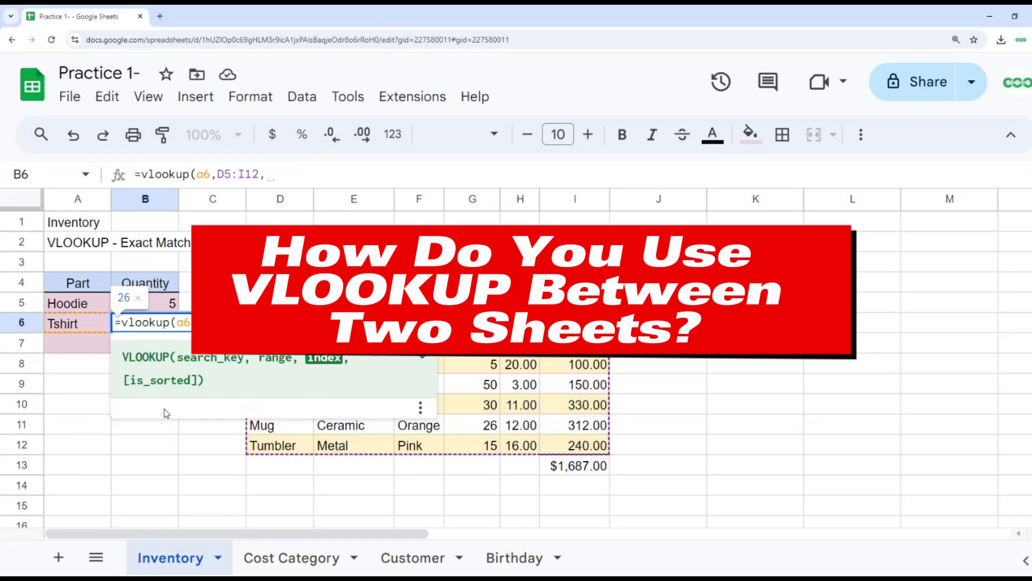
Step: Finish the Tshirt quantity formula with column index 4 and false as the is_sorted argument
text(4,fals)
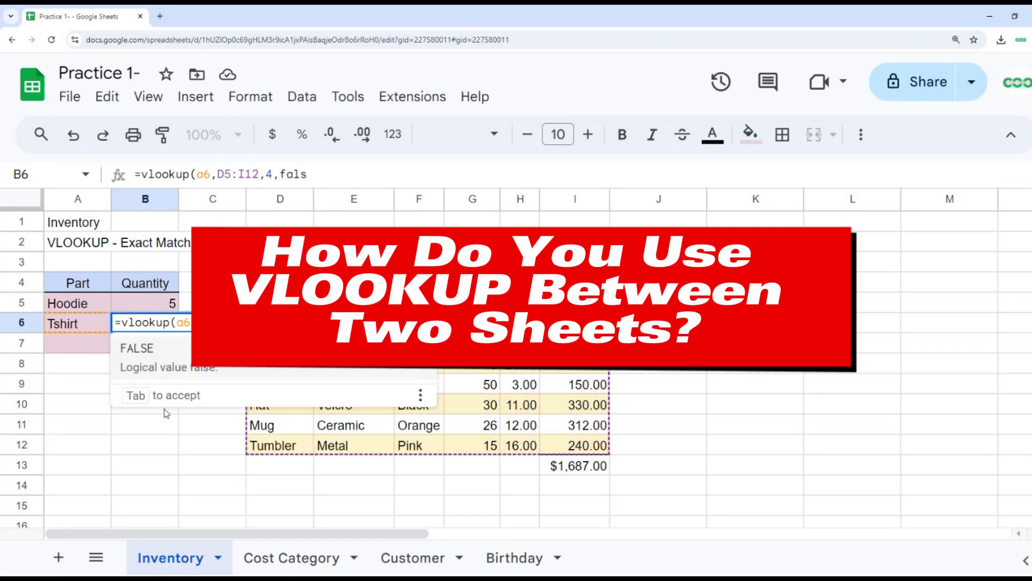
text(e))
key(Return)
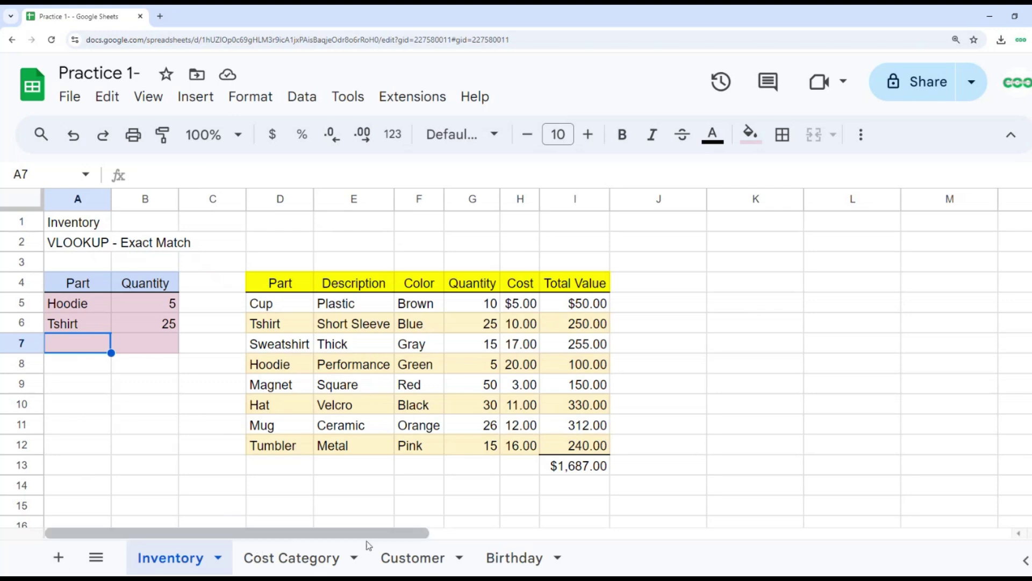
Step: Look over the Customer sheet, and start a VLOOKUP formula in B5 of the Birthday sheet with A5 as search key
click(414, 559)
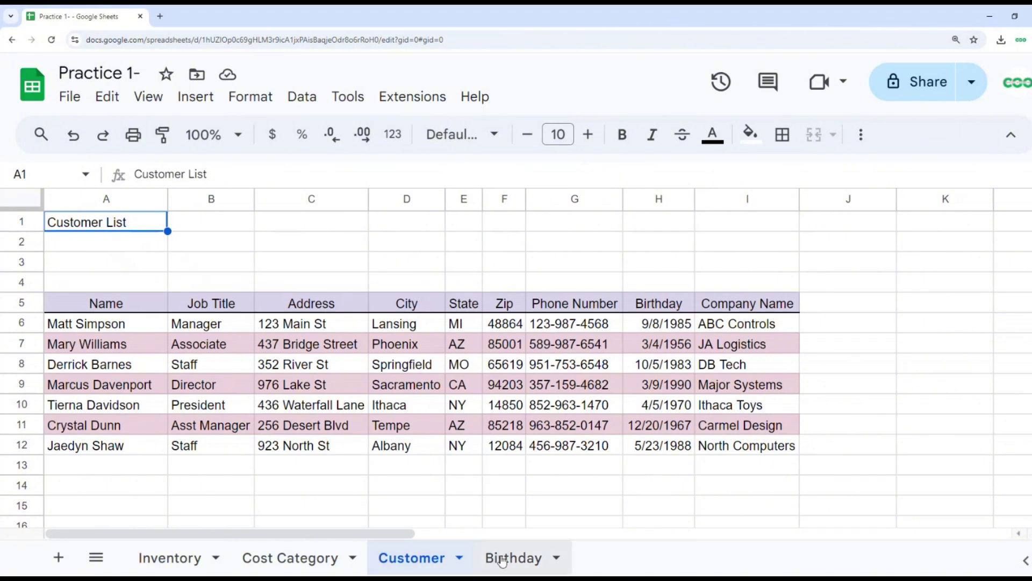
click(510, 557)
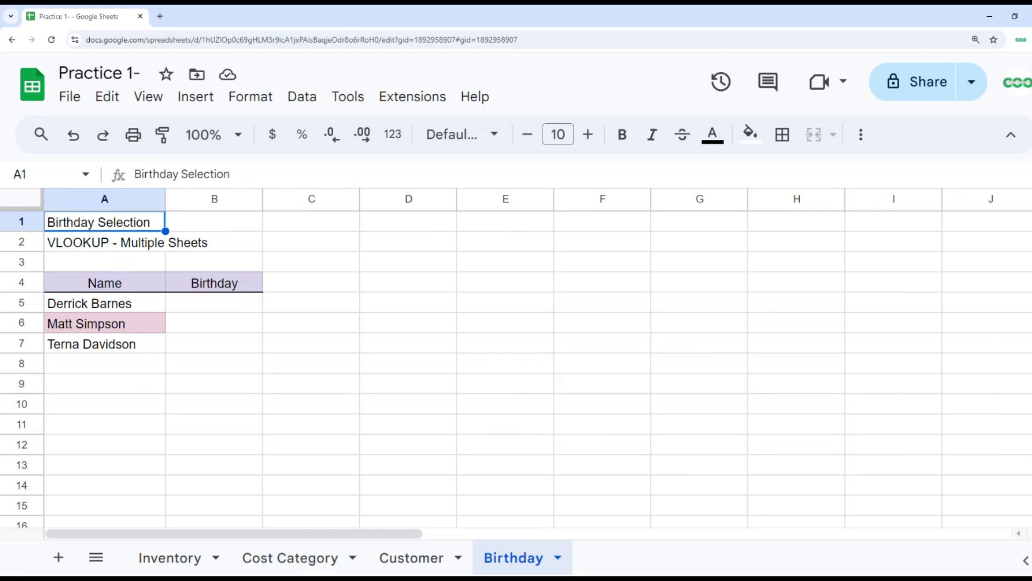
click(215, 304)
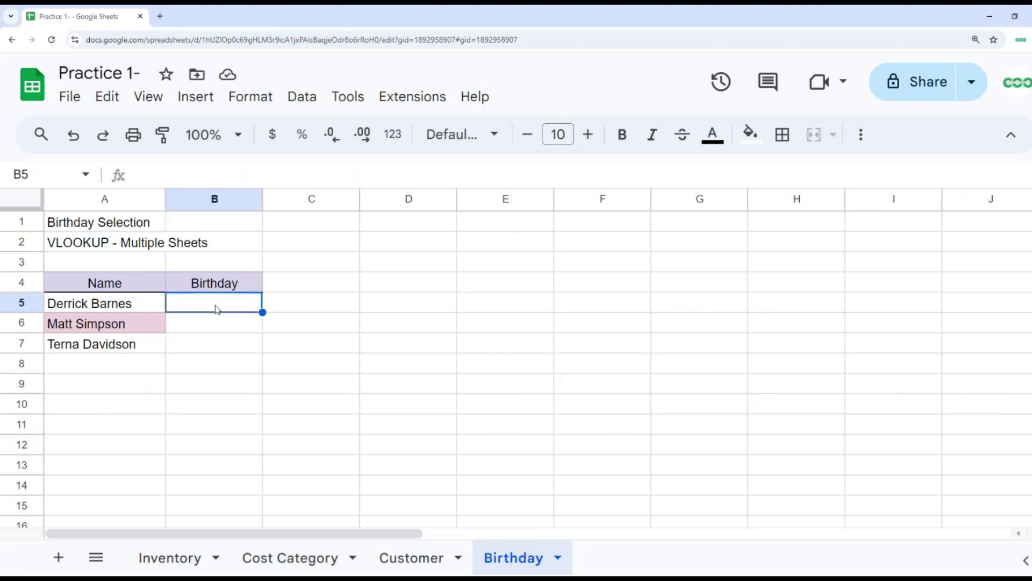
text(=vl)
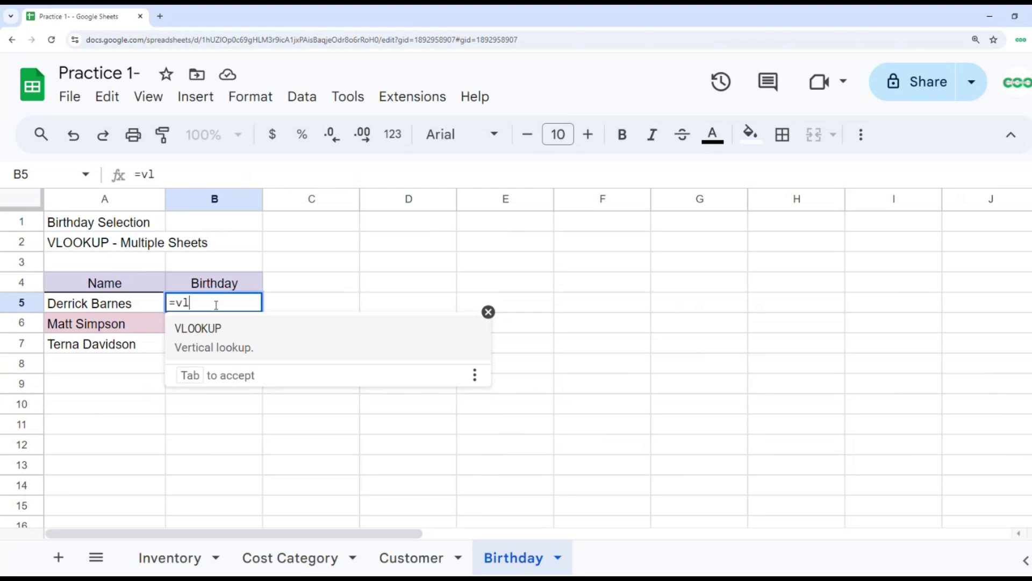
key(Tab)
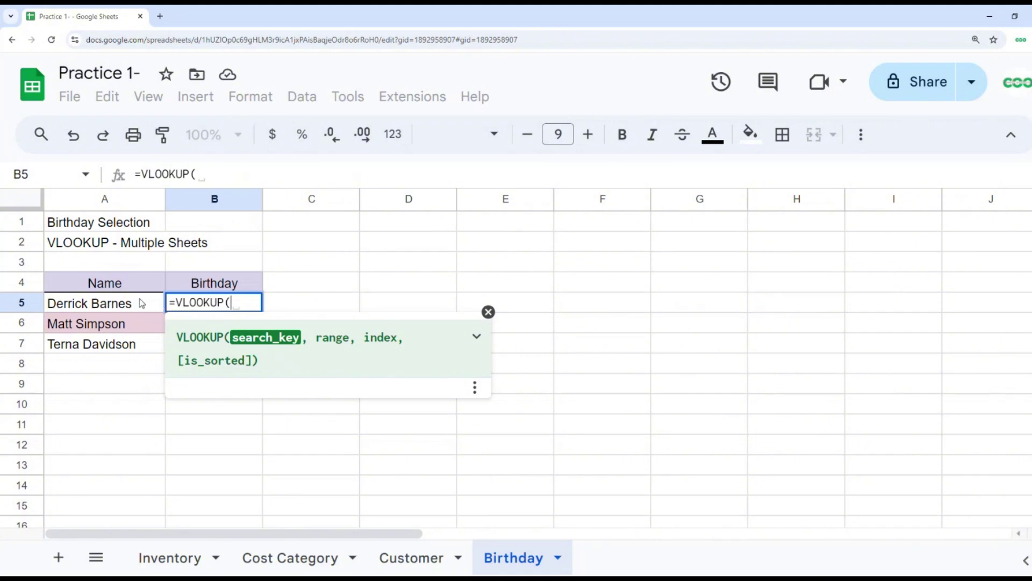
click(138, 304)
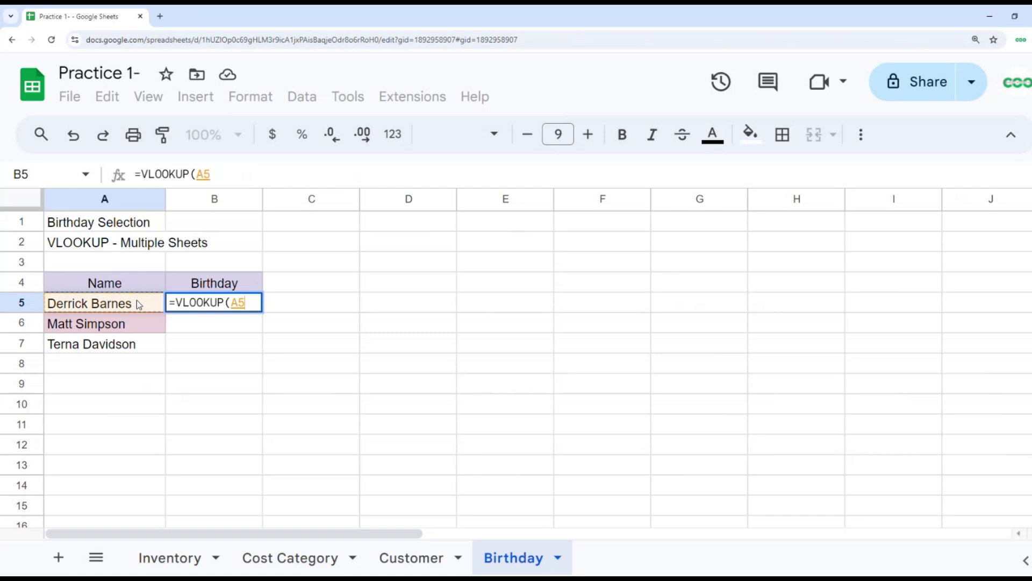
text(,)
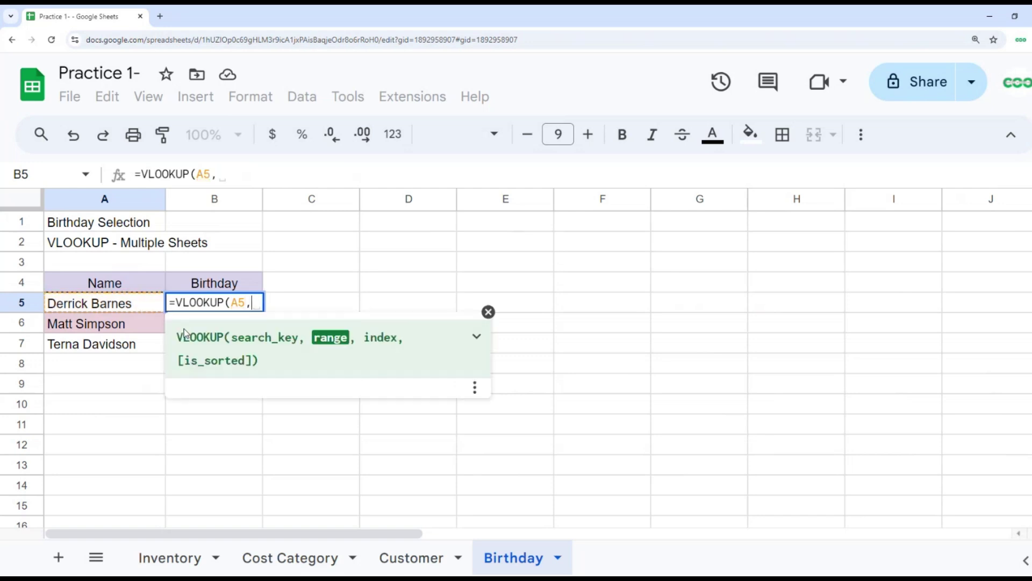
Step: Complete the Birthday lookup with range Customer!A6:I12, index 8 and false for an exact match
click(412, 558)
drag(95, 325, 734, 450)
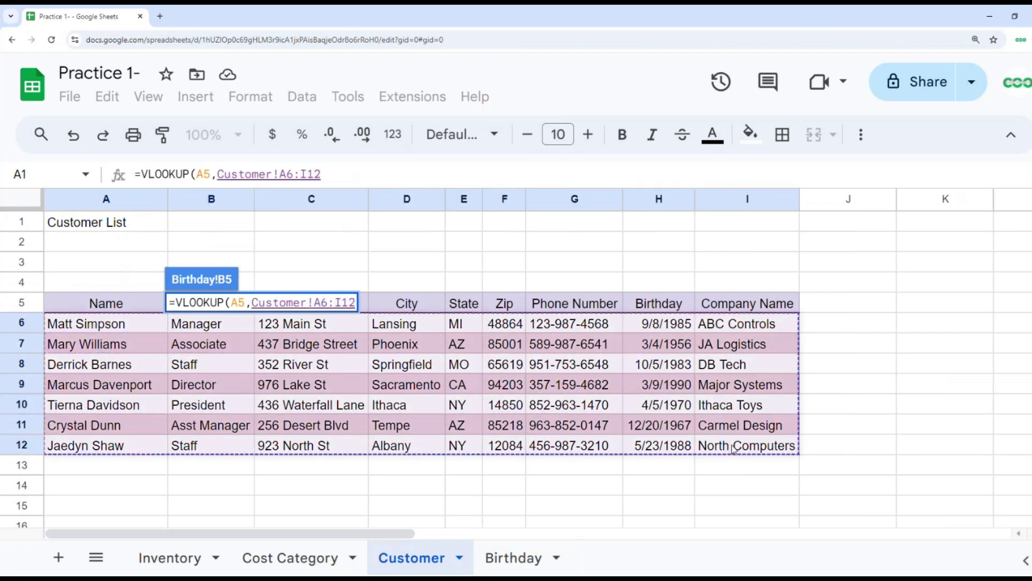
text(,)
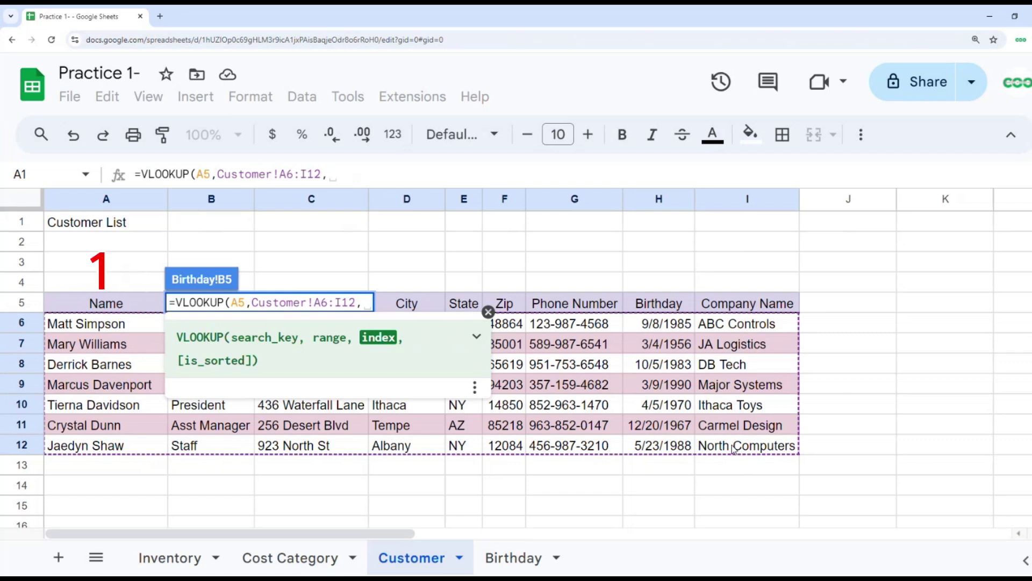
text(8,)
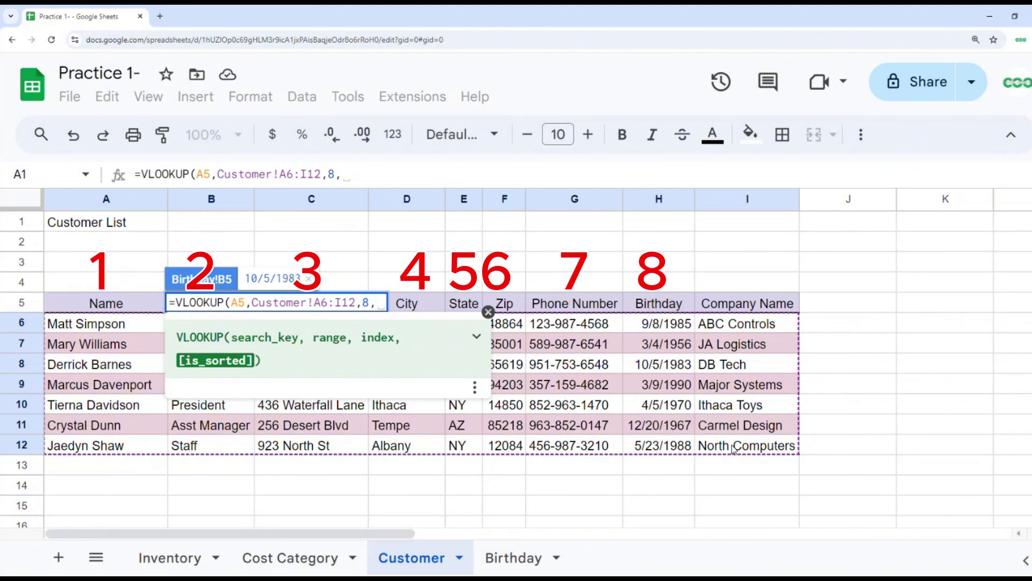
text( false))
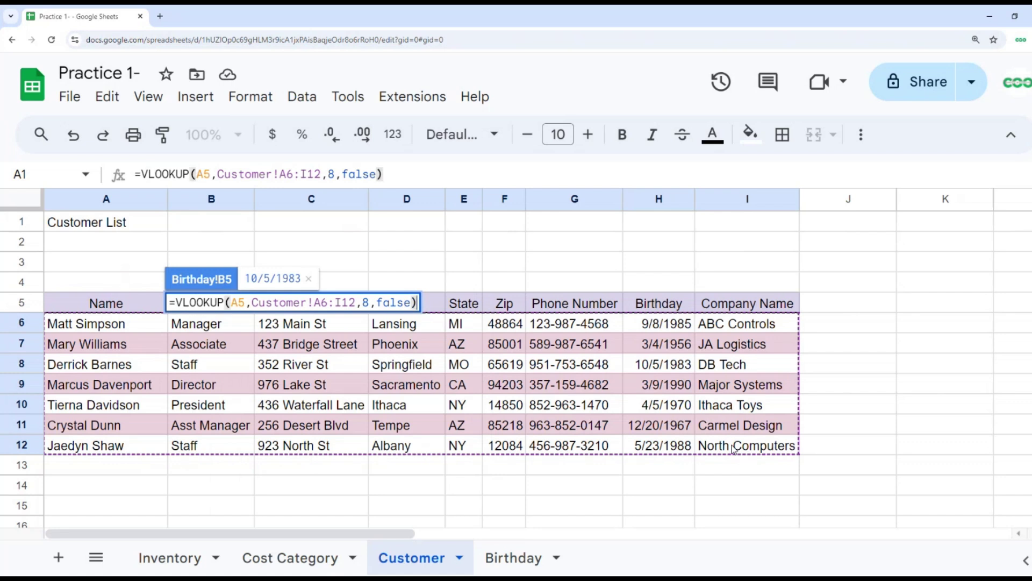
key(Return)
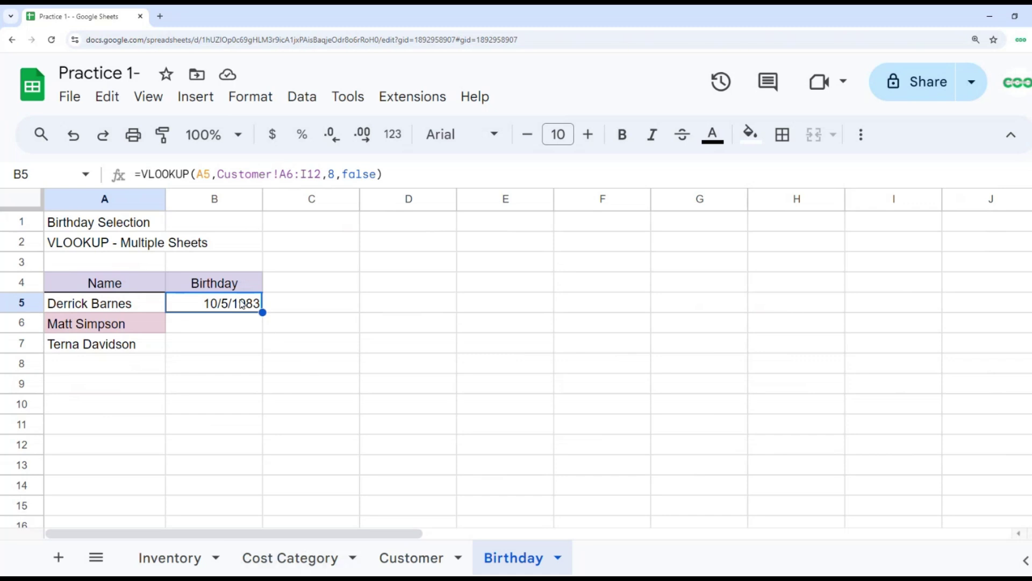
Step: Copy the birthday lookup formula from B5 into B6:B7 and reject the suggested absolute-range formula
key(ctrl+c)
key(Down)
key(shift+Down)
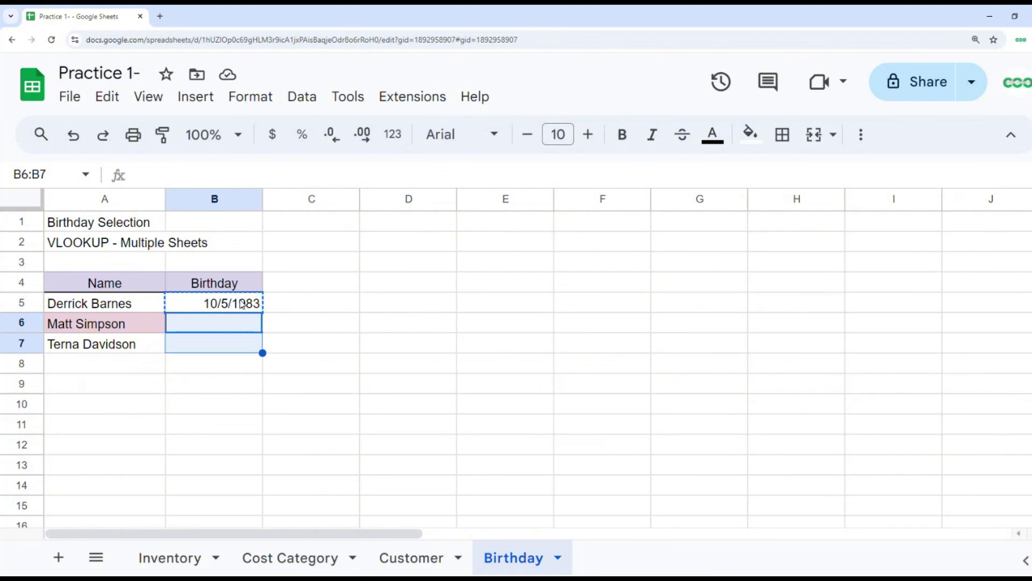
key(ctrl+v)
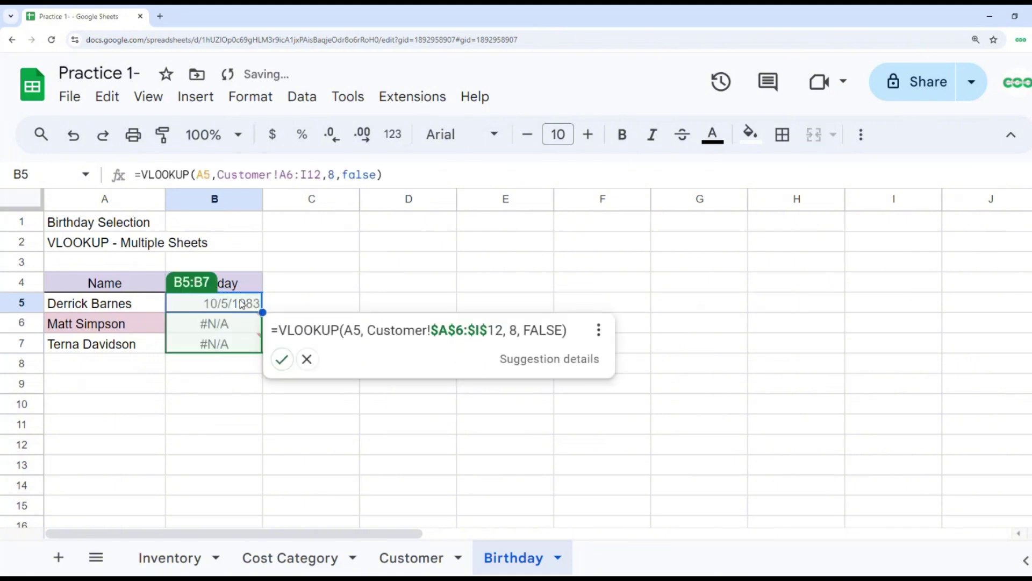
click(307, 359)
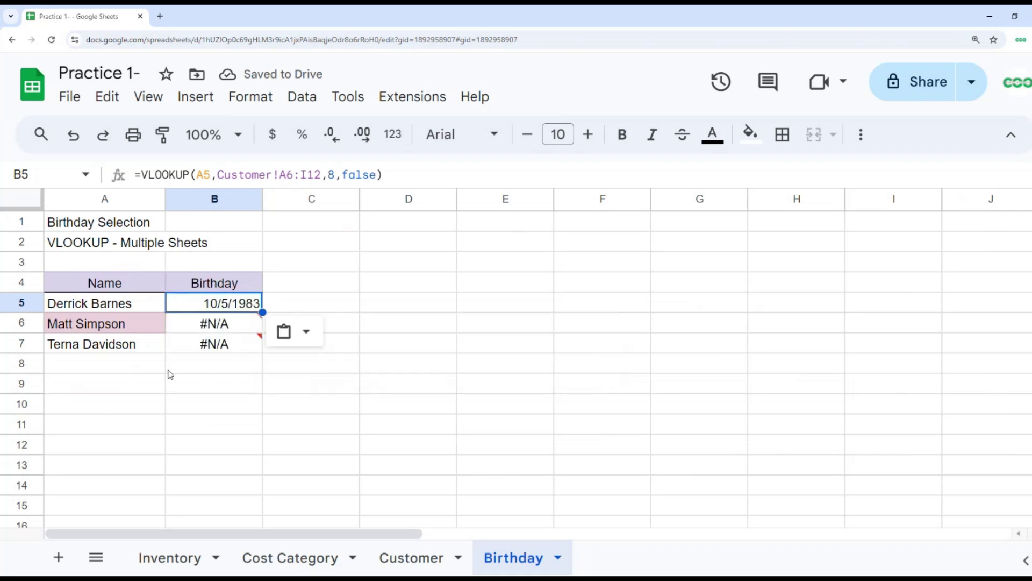
click(203, 365)
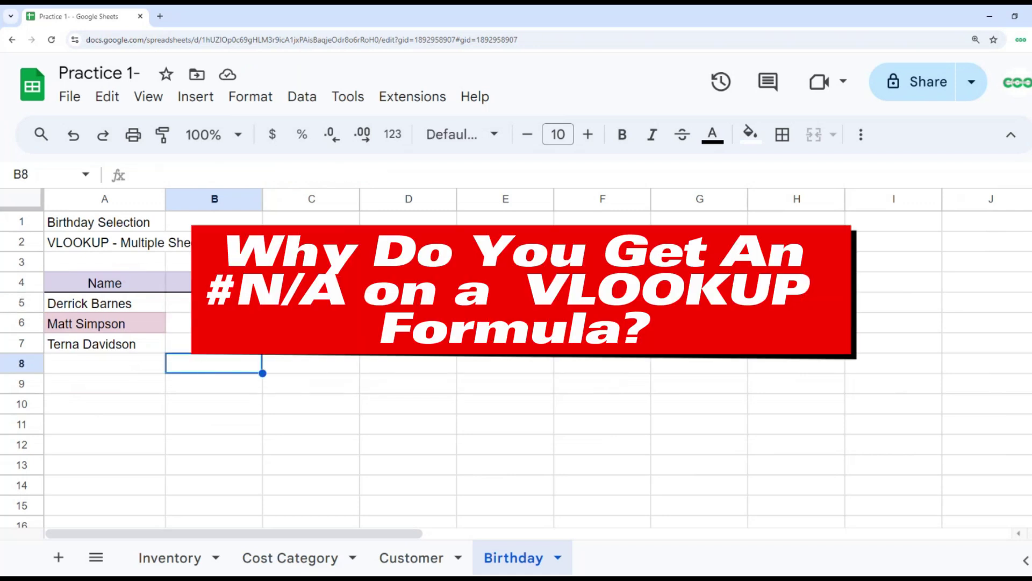
Step: Examine the error in B6 and compare its lookup range with the matching customer's row on the Customer sheet
mouse_move(215, 323)
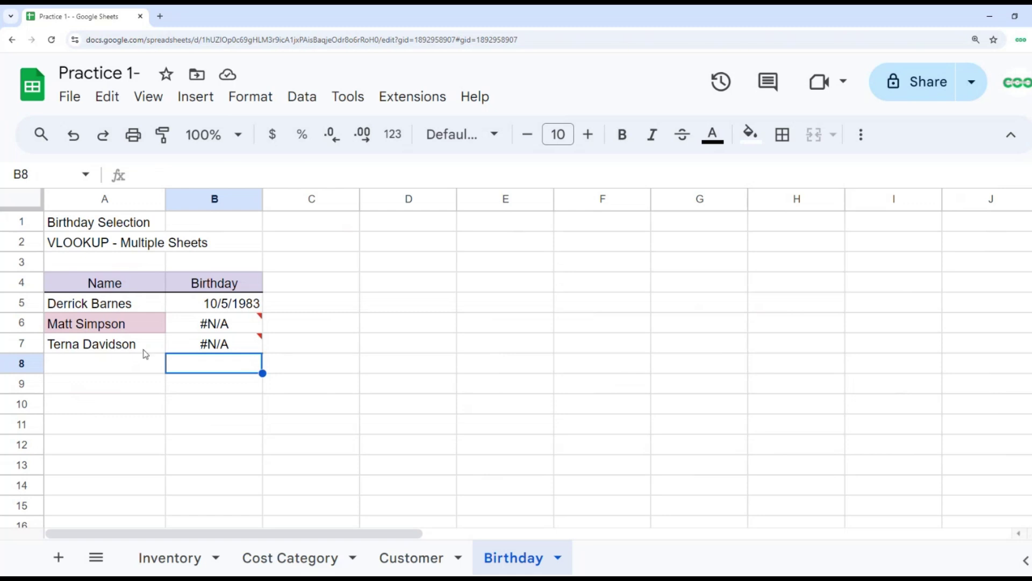
click(223, 325)
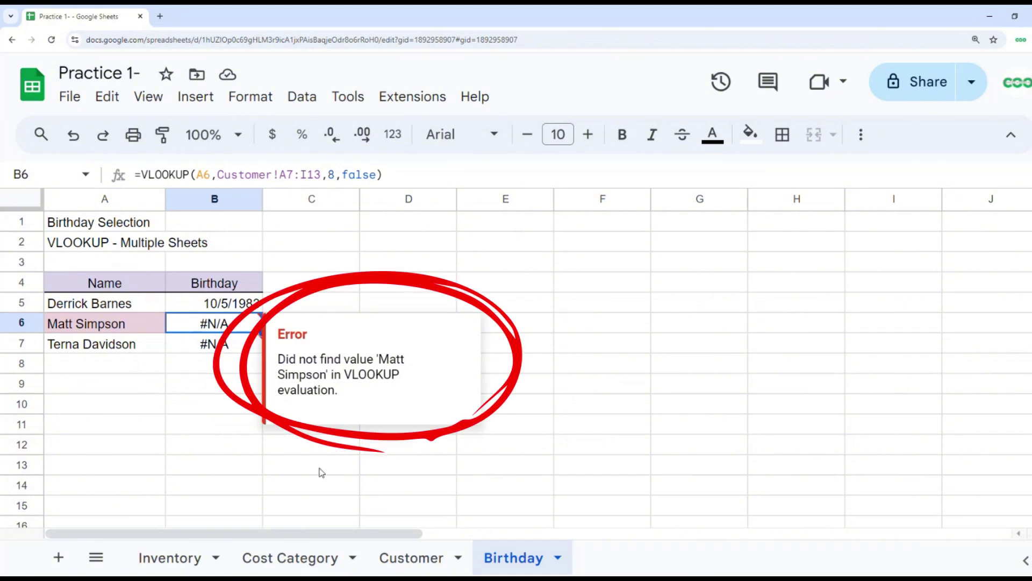
click(412, 557)
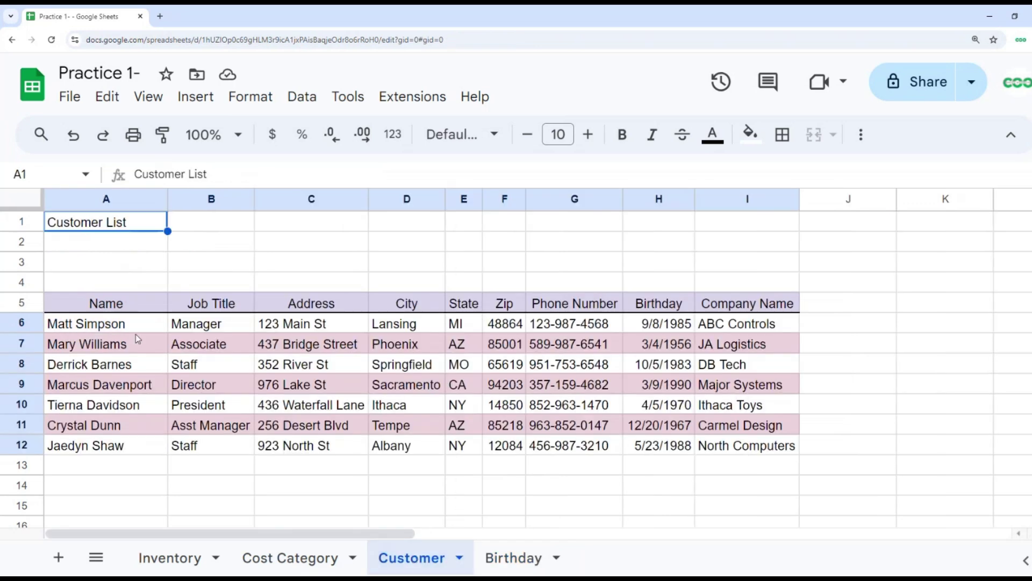
click(101, 330)
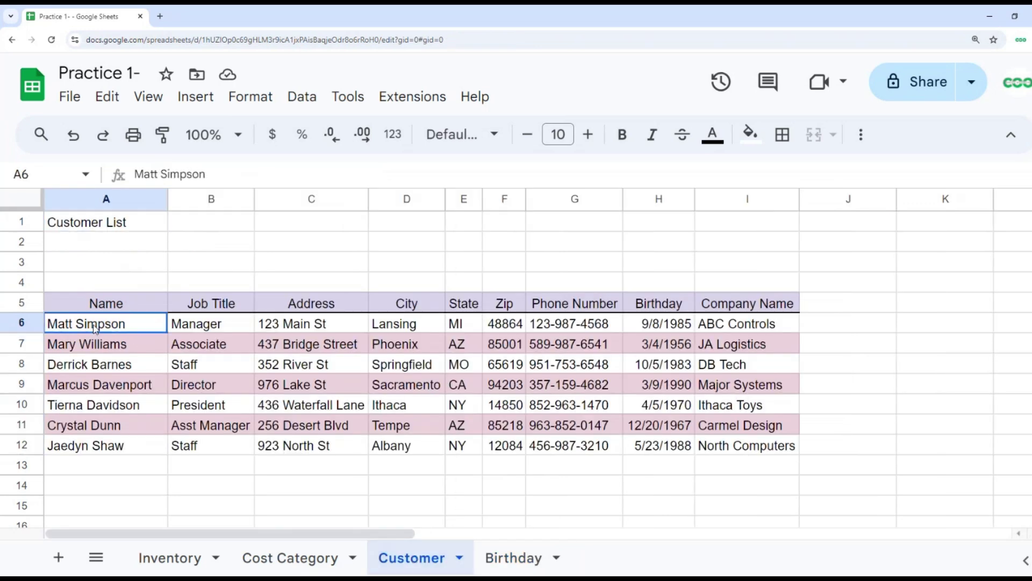
click(505, 559)
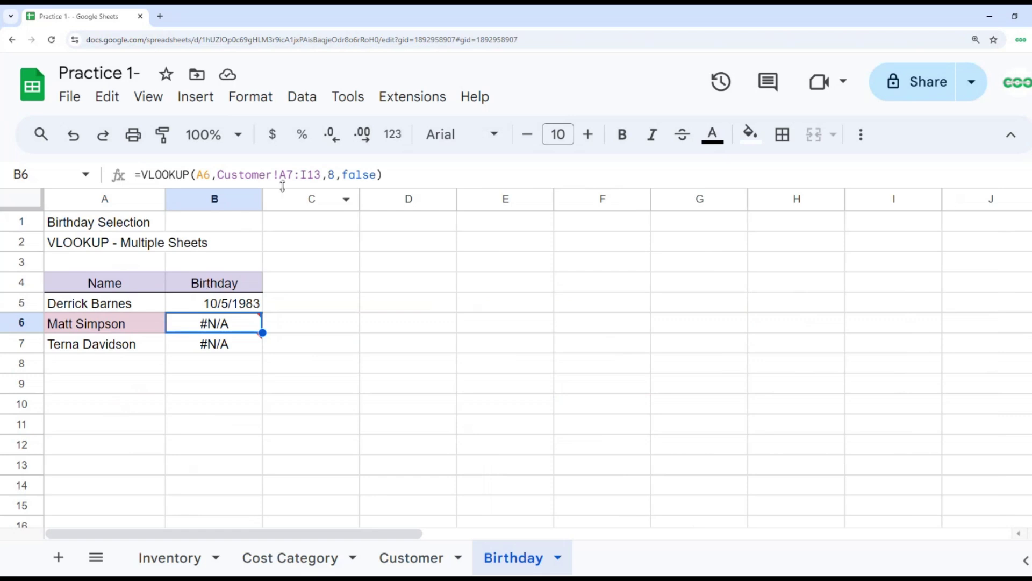
Step: Make the lookup range in the B5 formula absolute as Customer!$A$6:$I$12
click(226, 307)
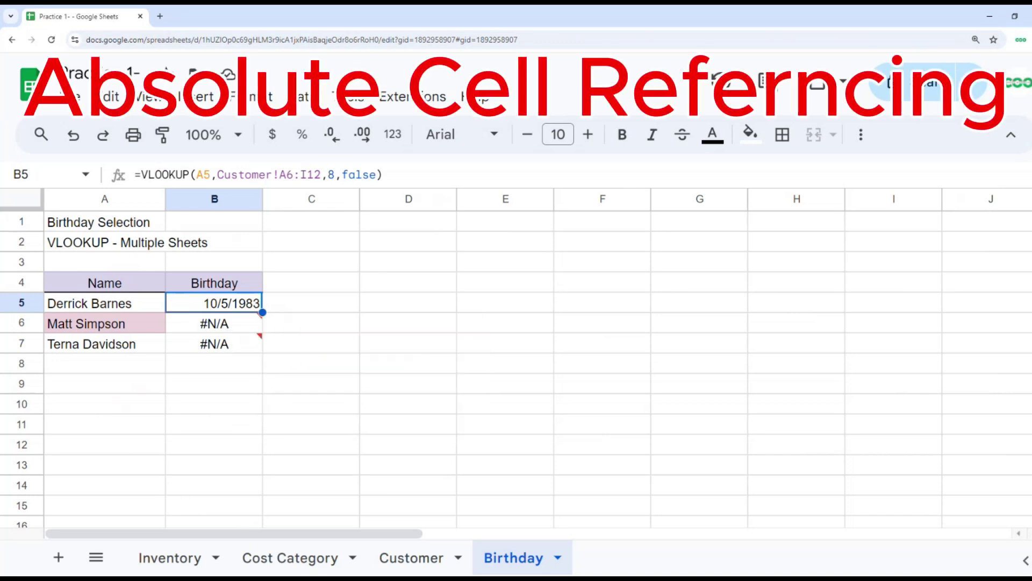
key(F2)
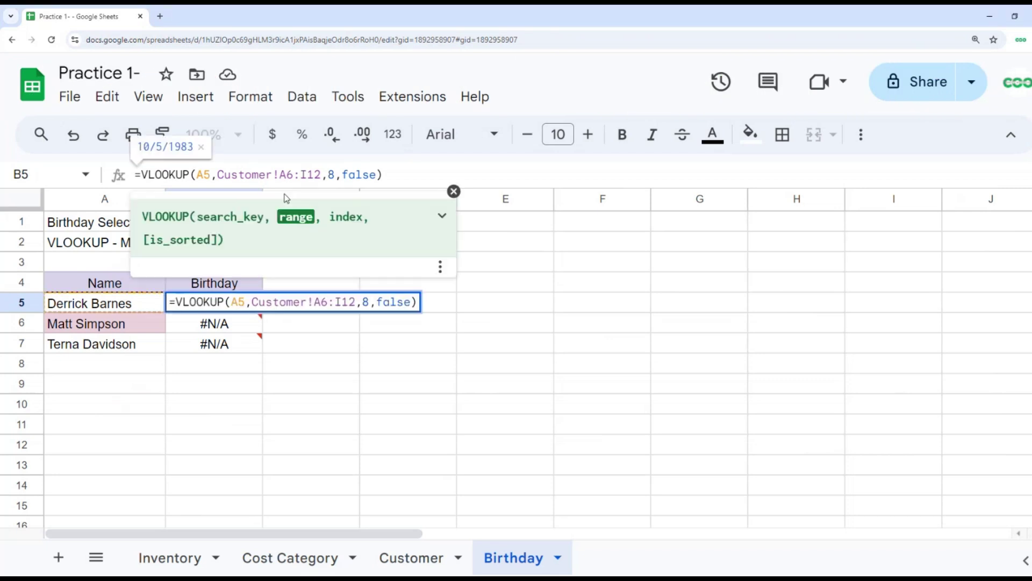
key(Left)
text($)
key(Right)
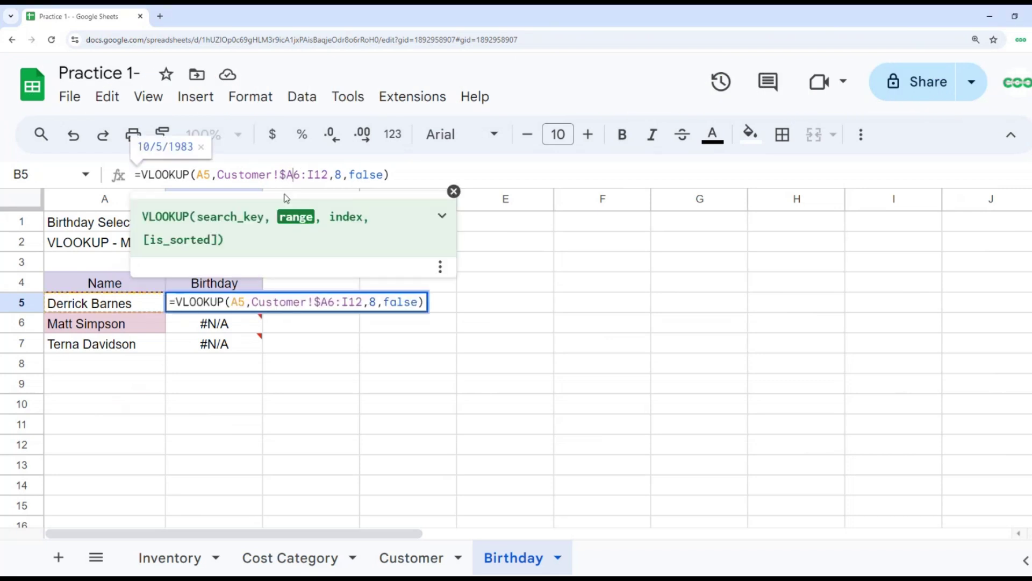
text($)
key(Right)
key(Right)
text($)
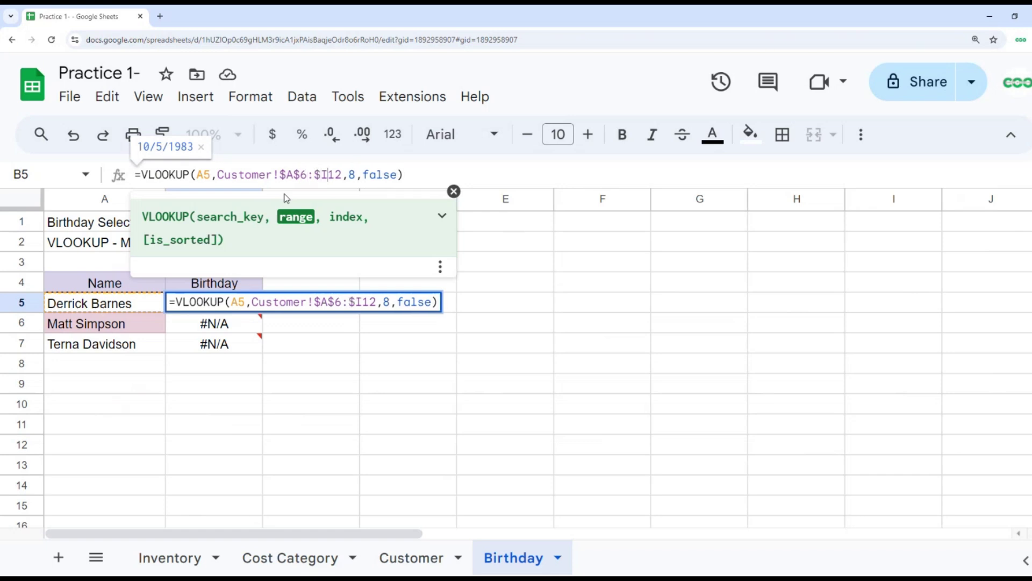
key(Right)
text($)
key(Return)
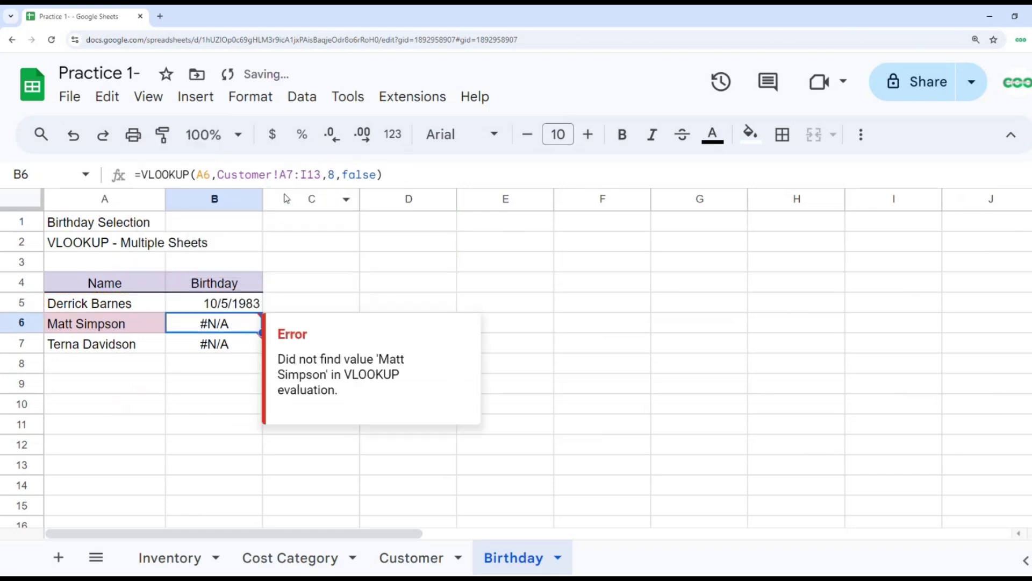
Step: Copy the corrected B5 formula into B6 and B7 of the Birthday column
key(Up)
key(ctrl+c)
key(Down)
key(ctrl+v)
key(Down)
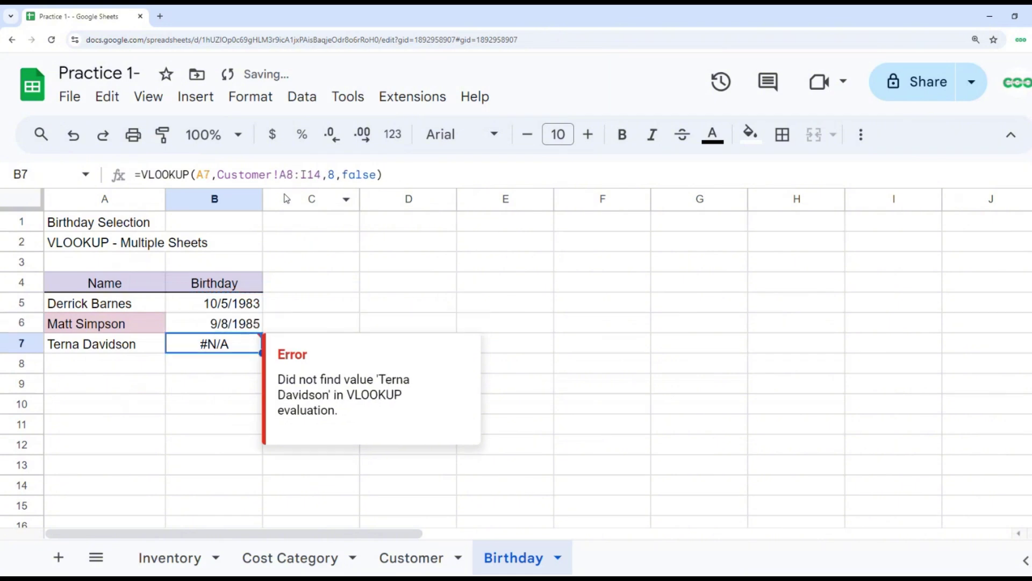
key(ctrl+v)
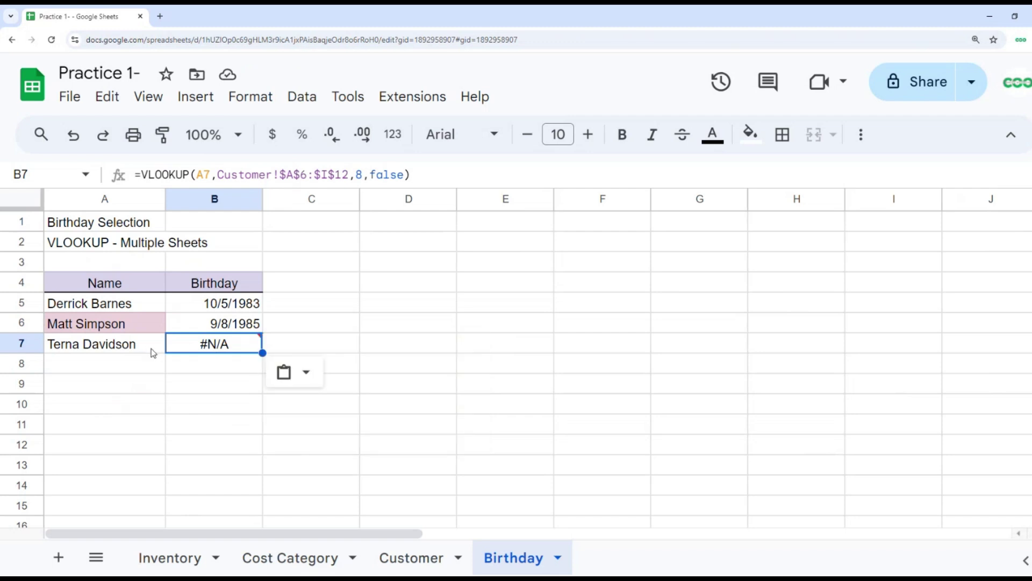
Step: Examine the error in B7 and compare the name in A7 with the spelling in A10 of the Customer sheet
mouse_move(200, 347)
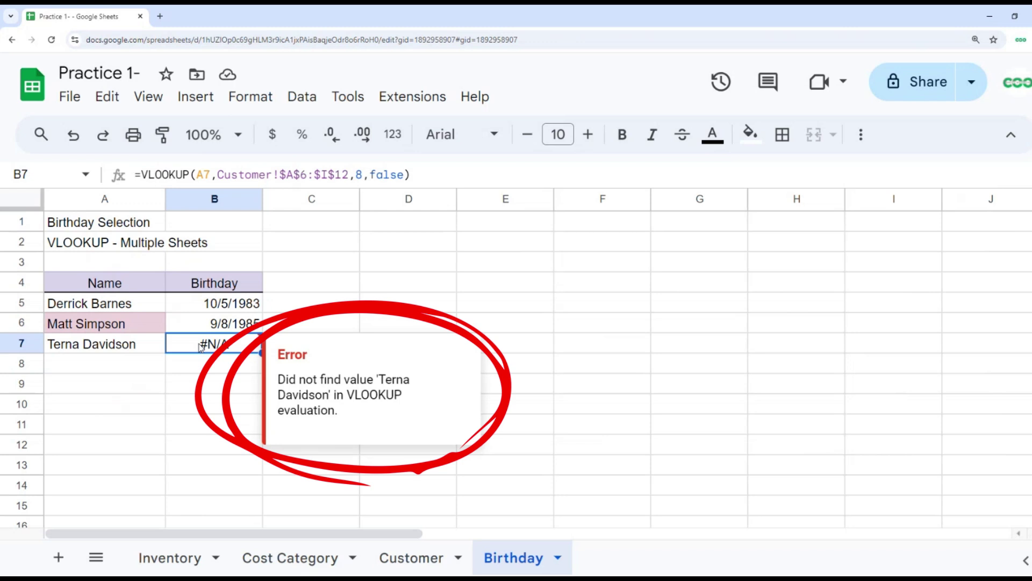
click(412, 571)
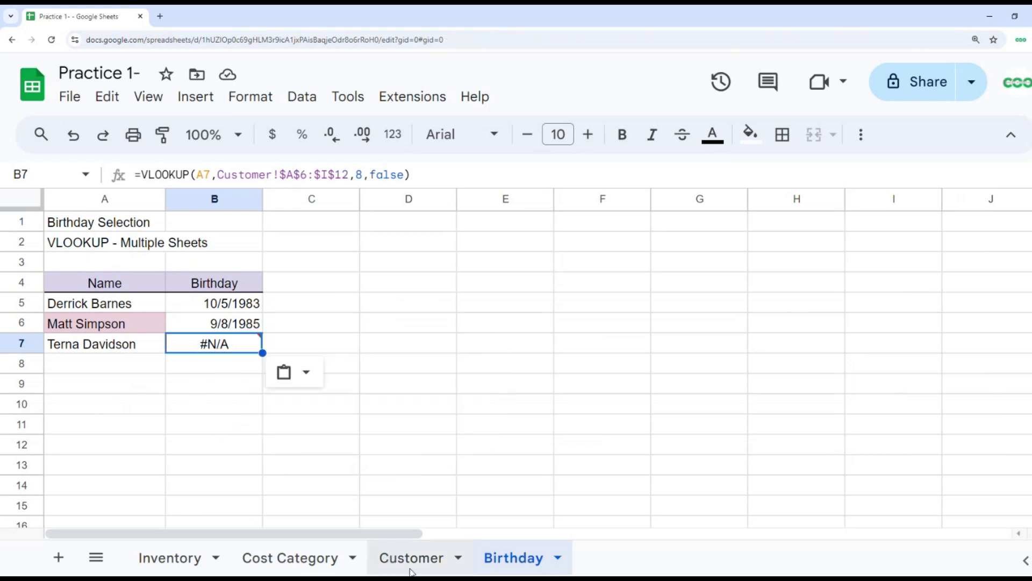
click(81, 406)
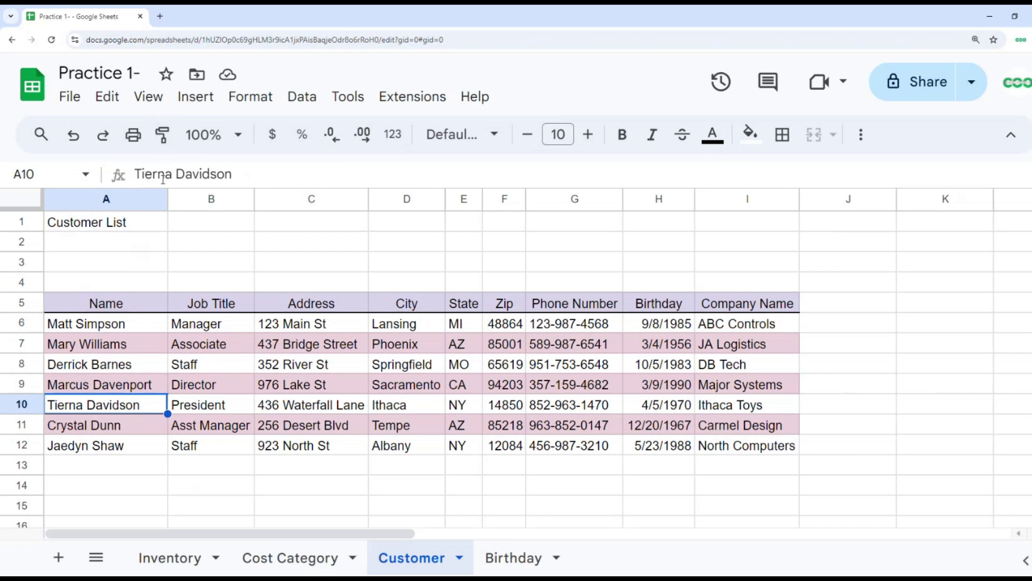
click(525, 559)
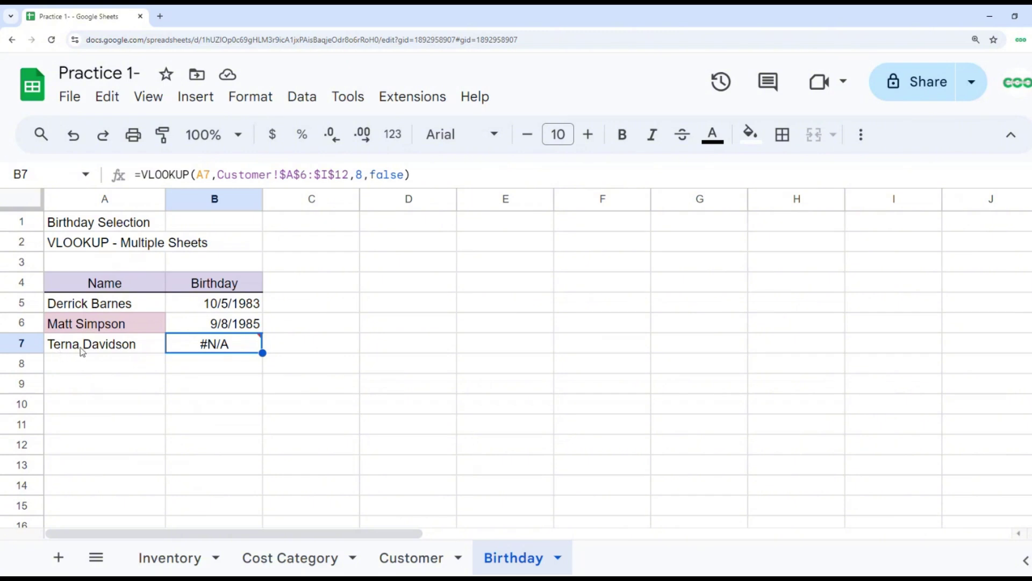
Step: Correct the name in A7 by inserting the missing "i" as the second letter of the first name
click(64, 352)
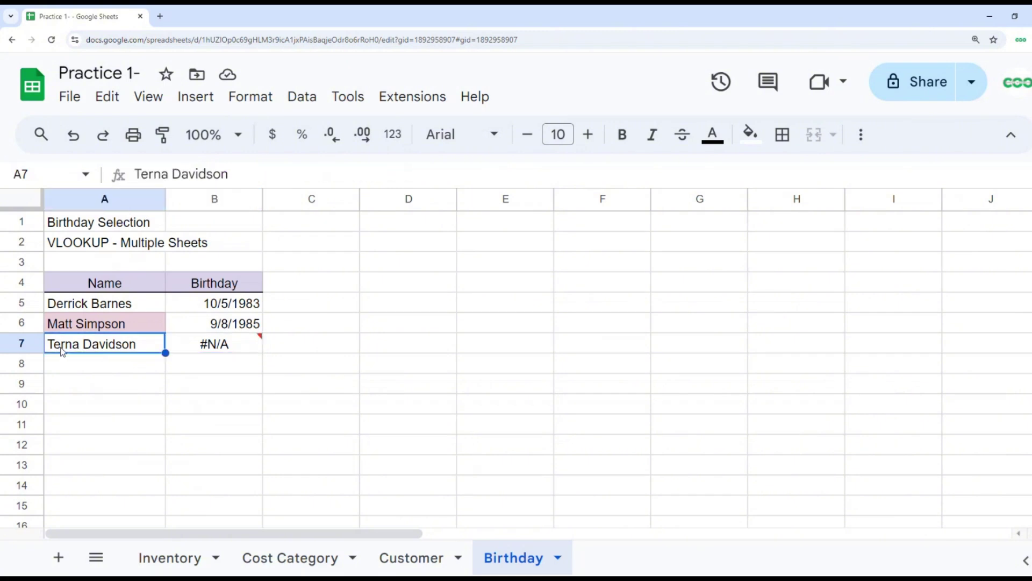
click(143, 173)
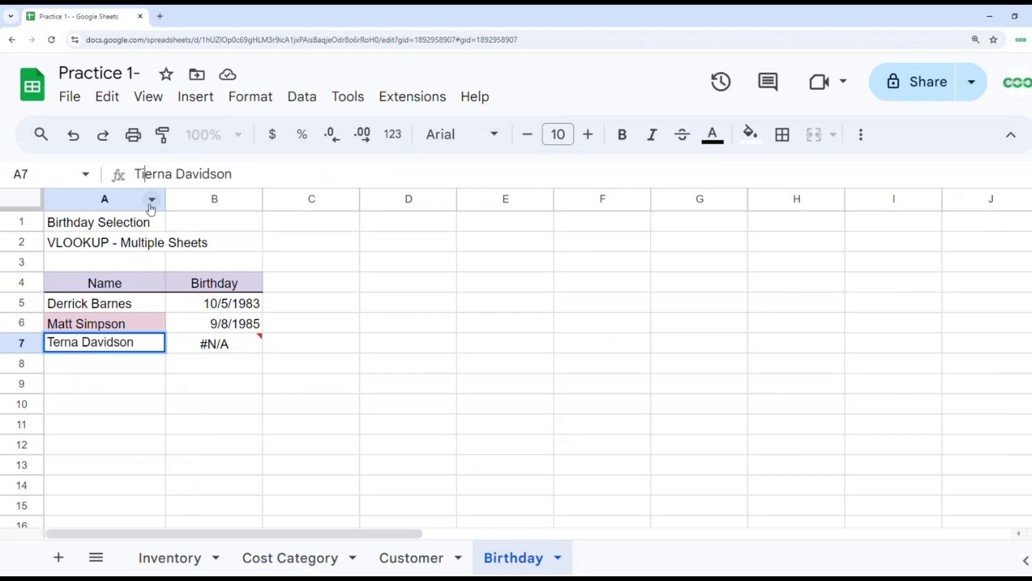
text(i)
key(Return)
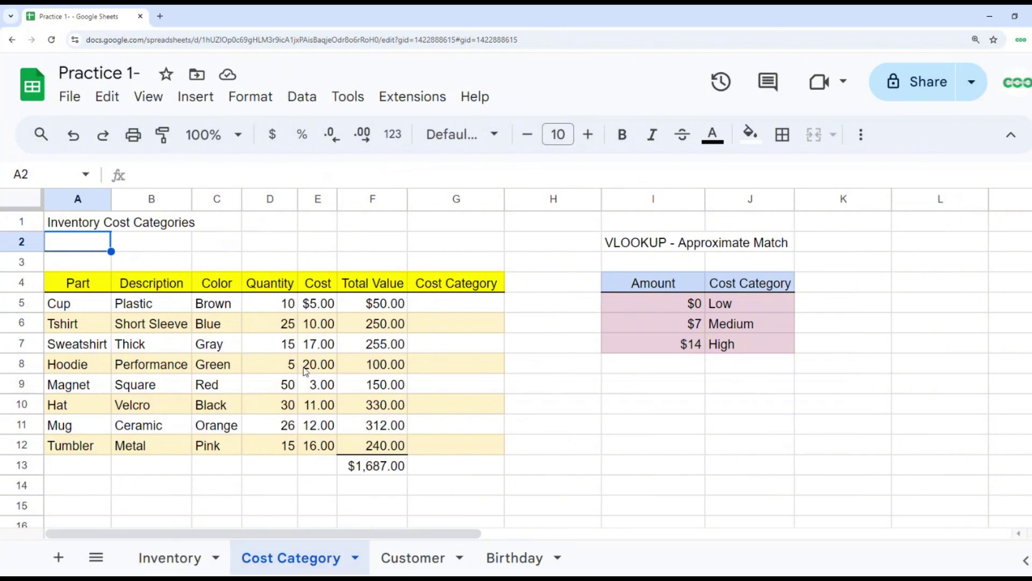
Step: Enter =vlookup(e5,$i$5:$j$7,2) in G5 of the Cost Category sheet for an approximate match
click(454, 301)
text(=)
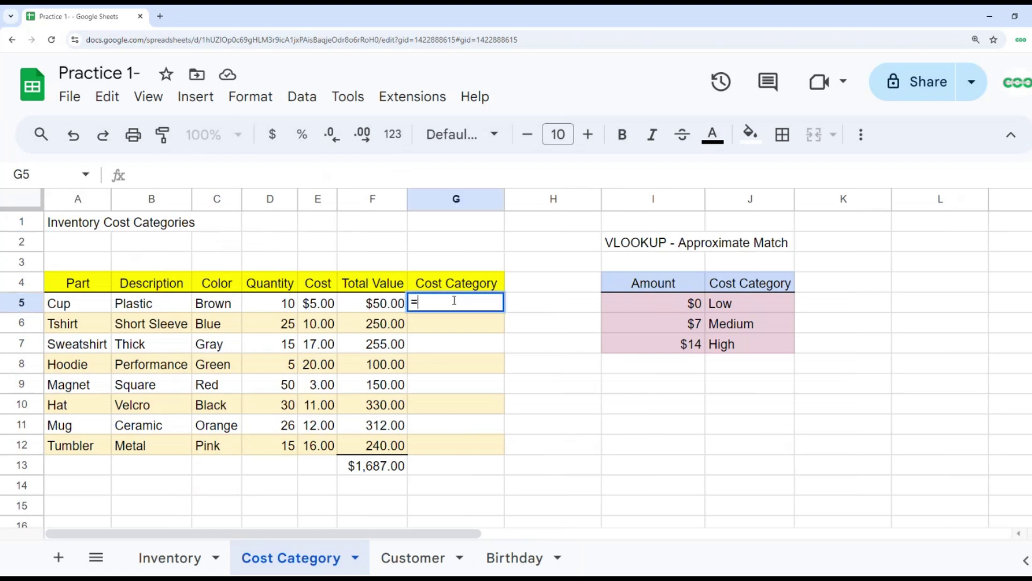
text(vlookup)
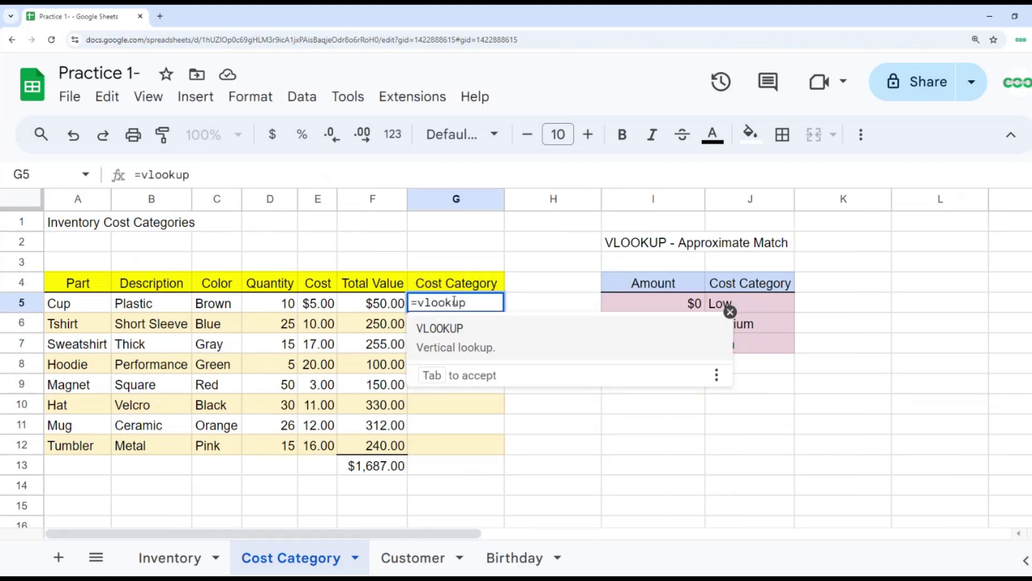
text((e5)
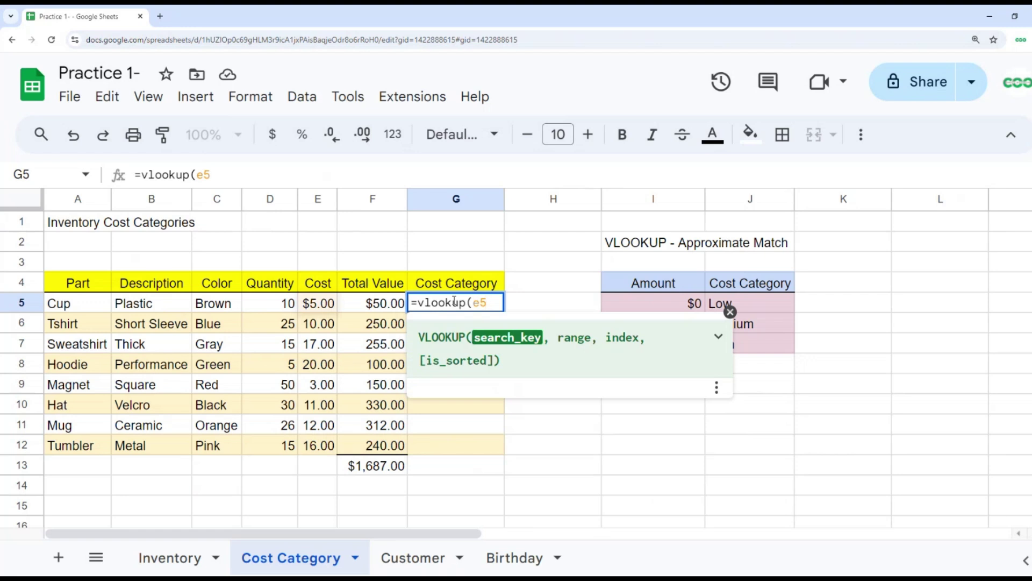
text(,i)
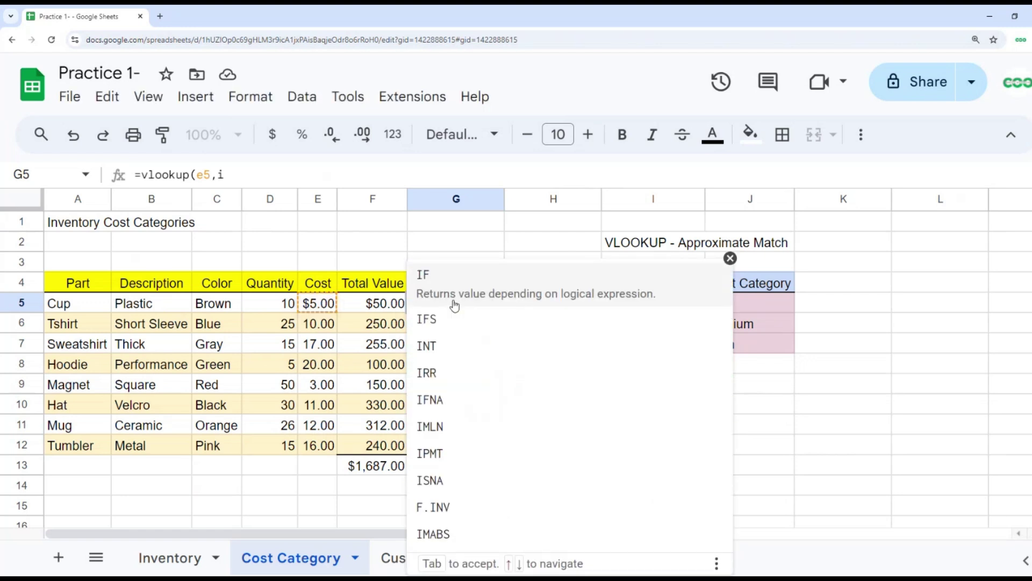
text(5:j7)
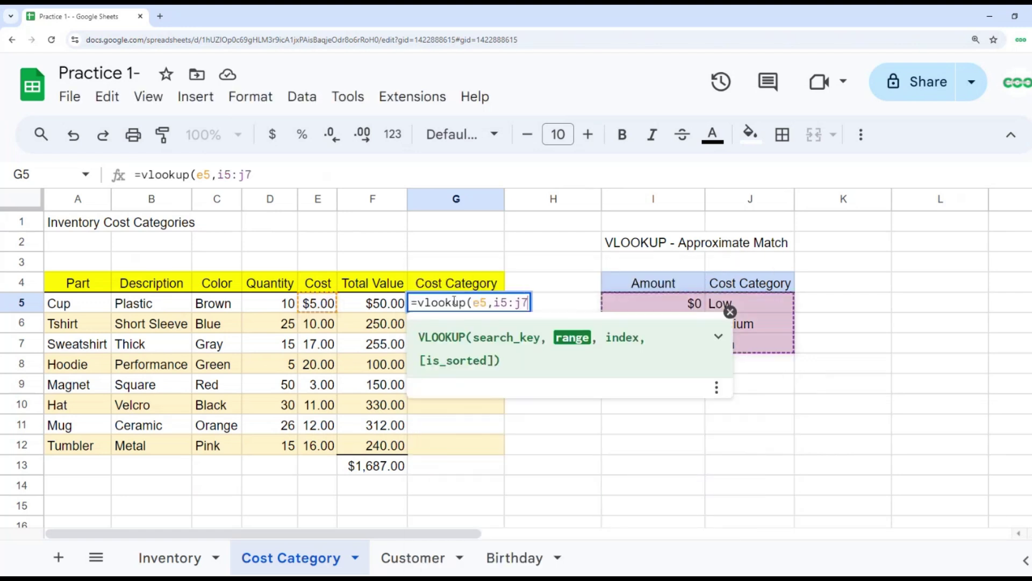
key(F4)
text(,)
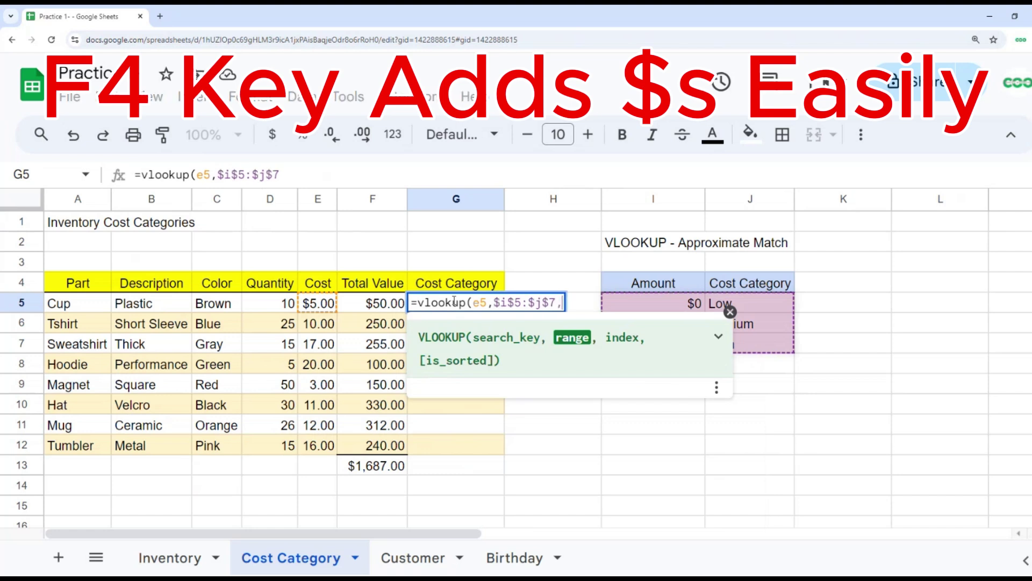
text(2)
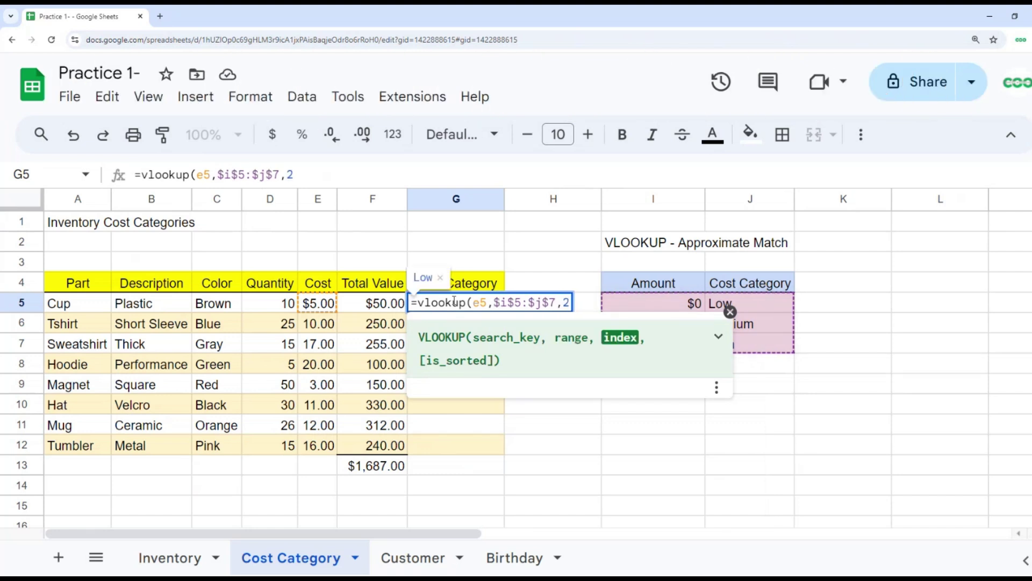
text())
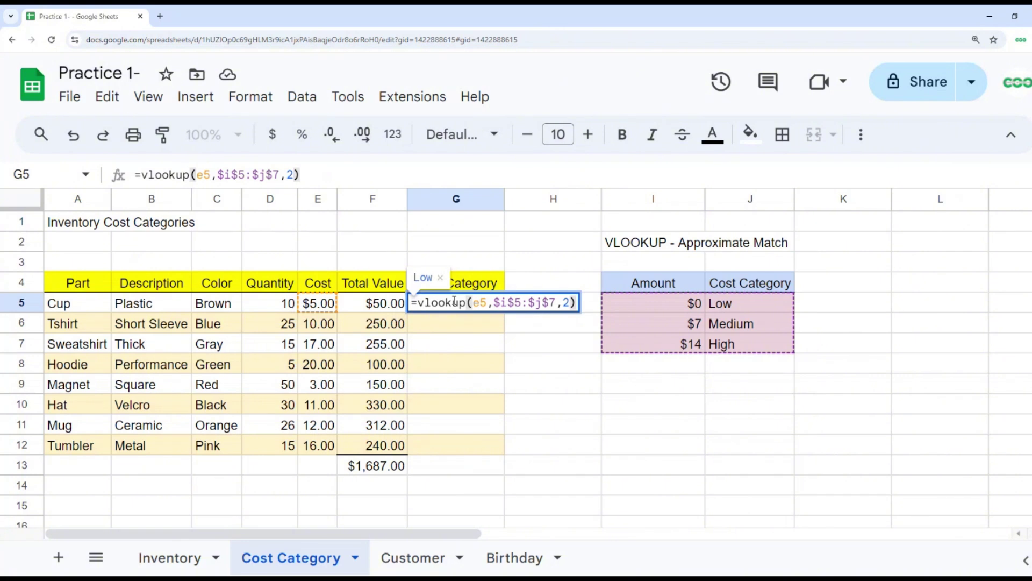
key(Return)
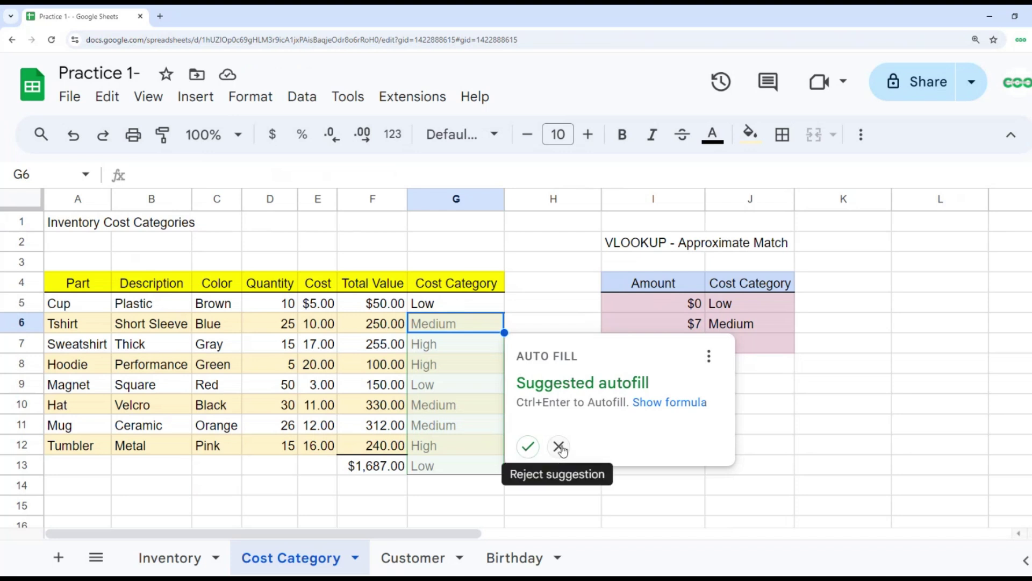
Step: Accept the suggested autofill for the Cost Category column and undo it
click(528, 447)
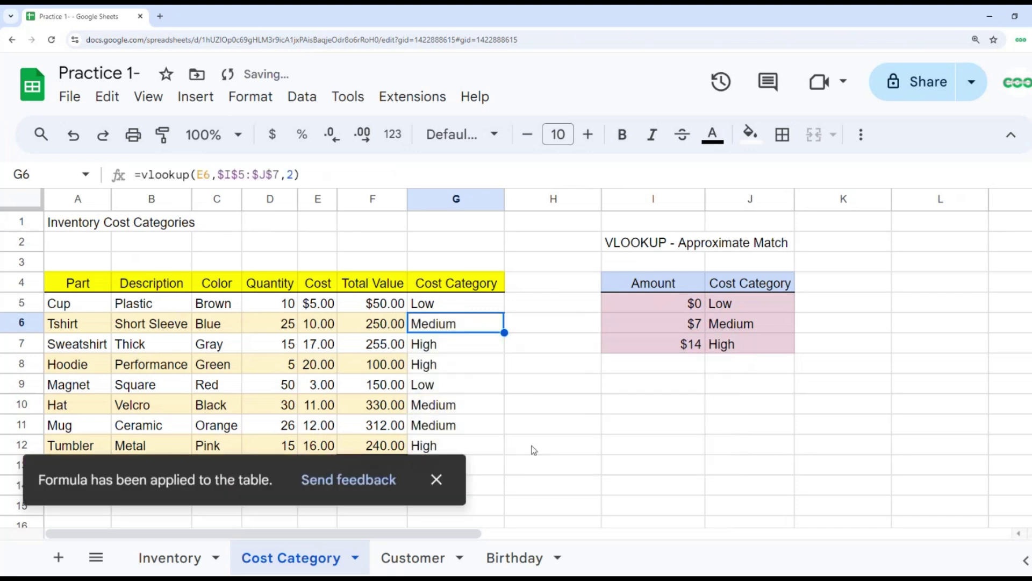
key(ctrl+z)
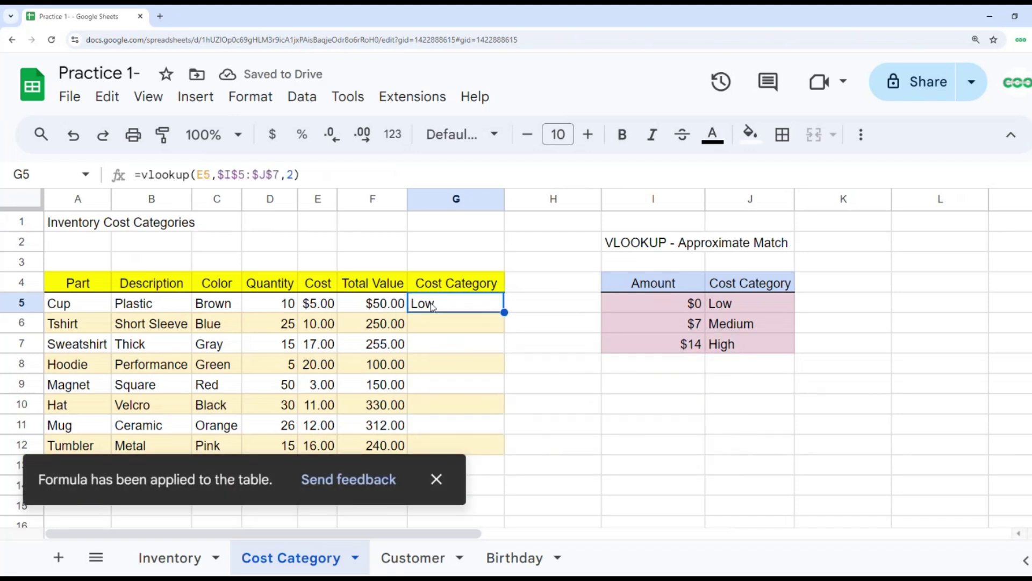
Step: Copy the formula in G5 and paste only the formula into G6:G12 to fill the Cost Category column
key(ctrl+c)
key(Down)
key(shift+Down)
key(shift+Down)
key(shift+Down)
key(shift+Down)
key(shift+Down)
key(shift+Down)
key(shift+Down)
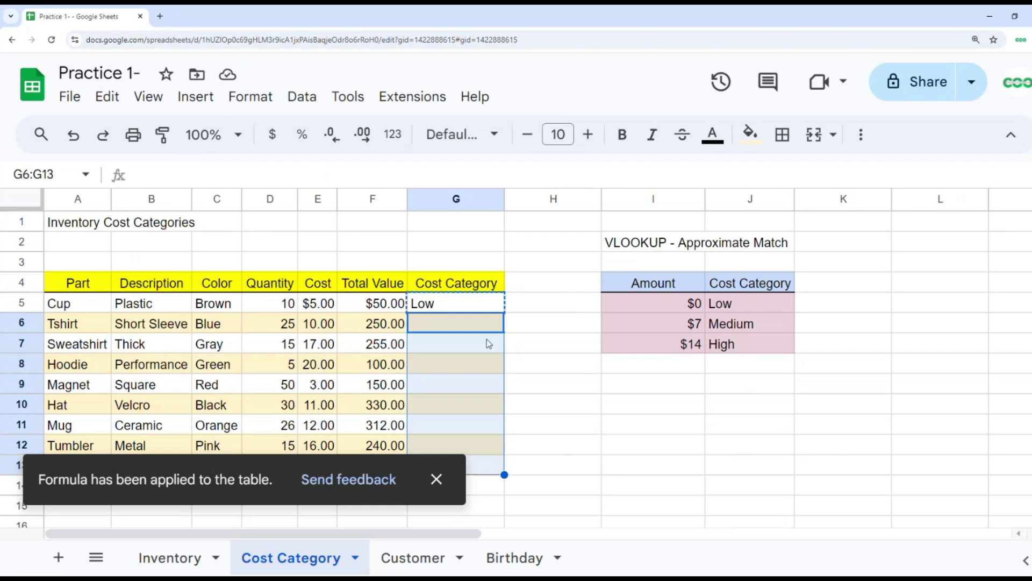
key(shift+Up)
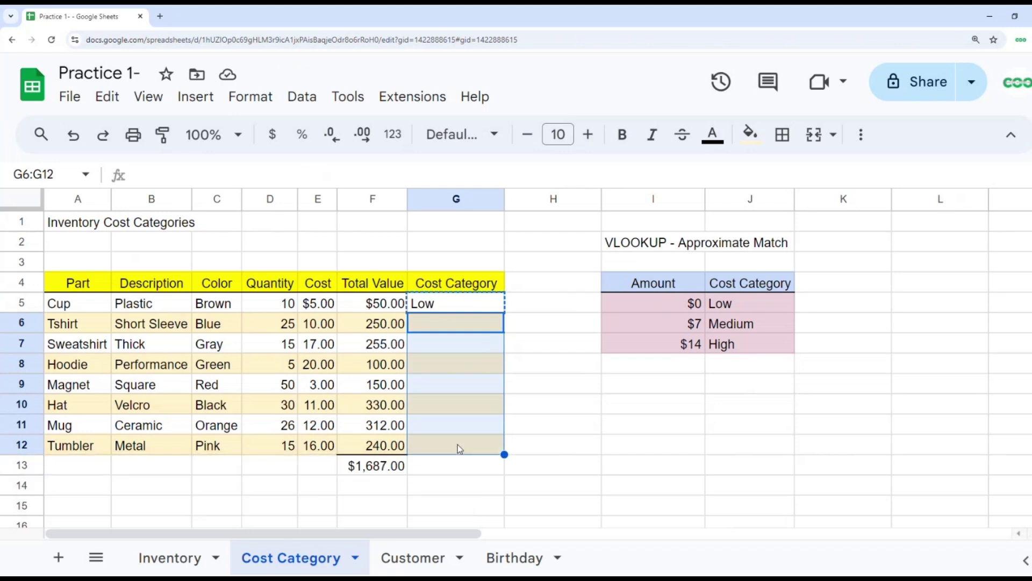
right_click(455, 430)
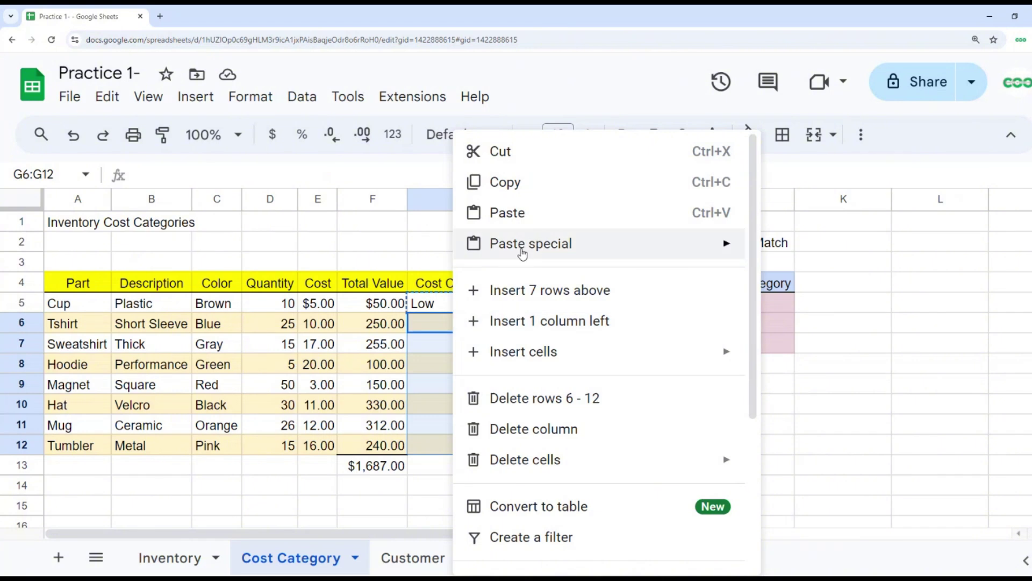
mouse_move(592, 248)
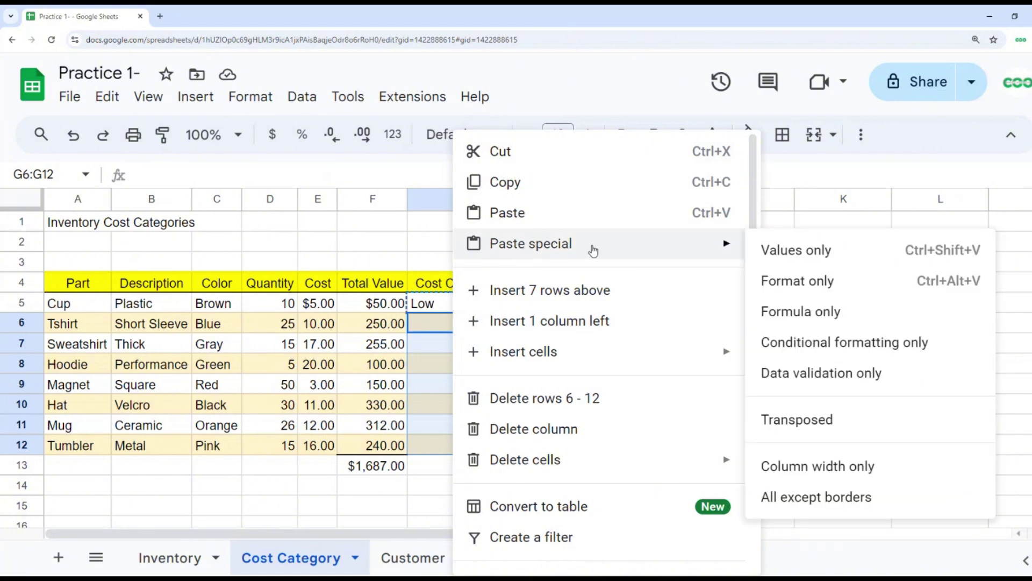
click(790, 317)
click(661, 397)
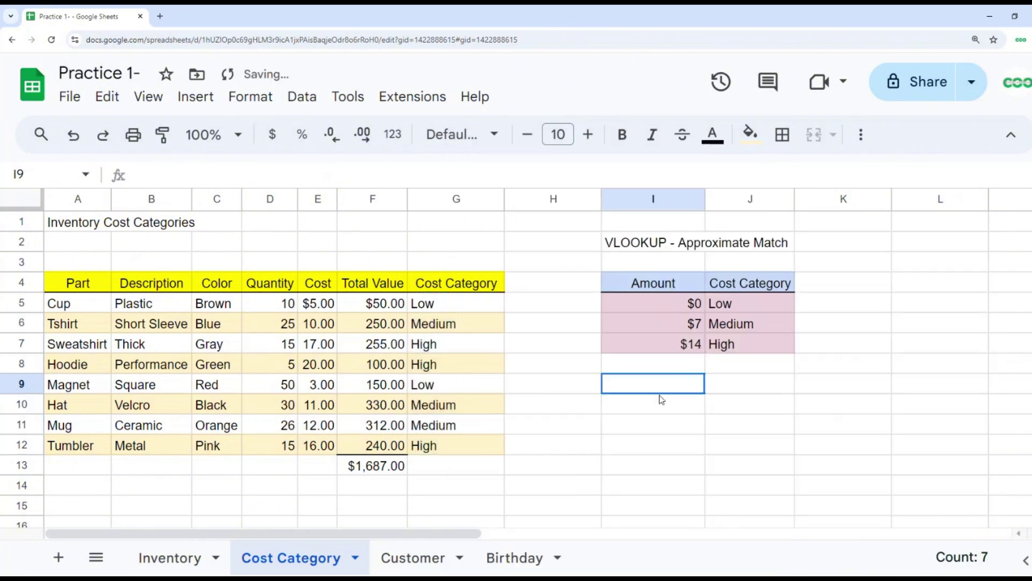
Step: Change the lookup table's Medium threshold in I6 to 10 and its High threshold in I7 to 20
click(663, 327)
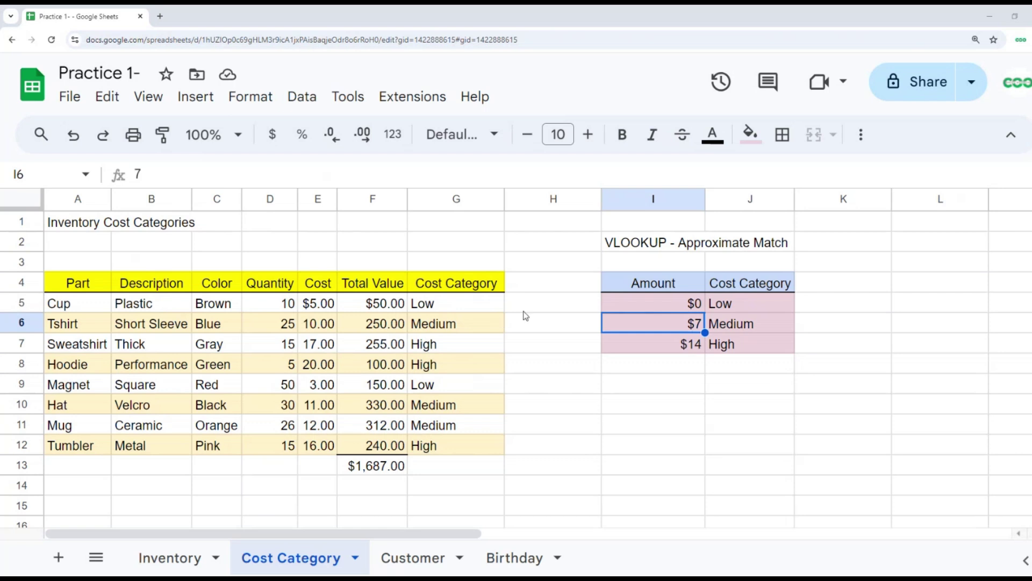
text(10)
key(Return)
text(20)
key(Return)
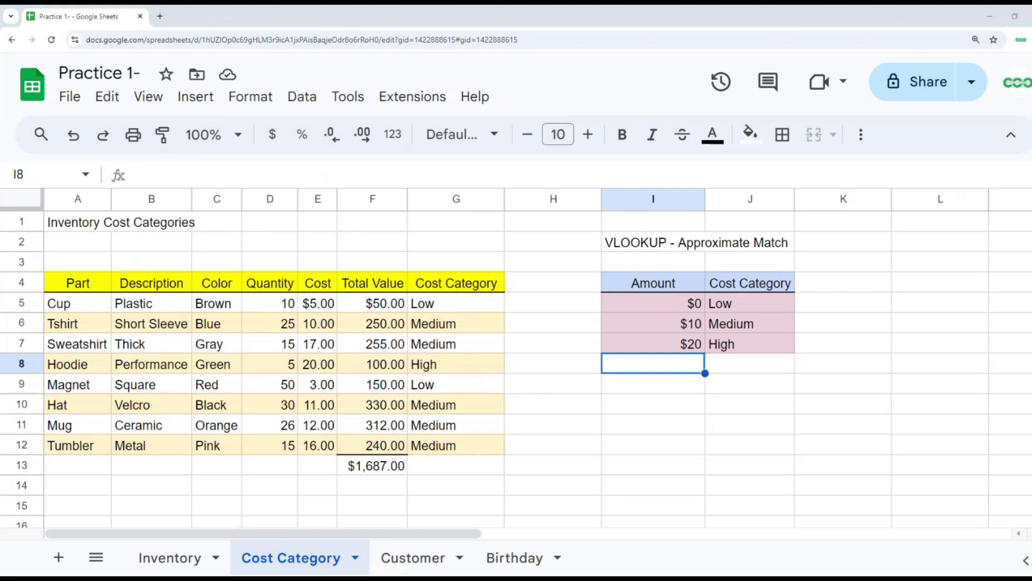
Step: Add false as the last VLOOKUP argument in G6 so that it looks for an exact match
click(460, 323)
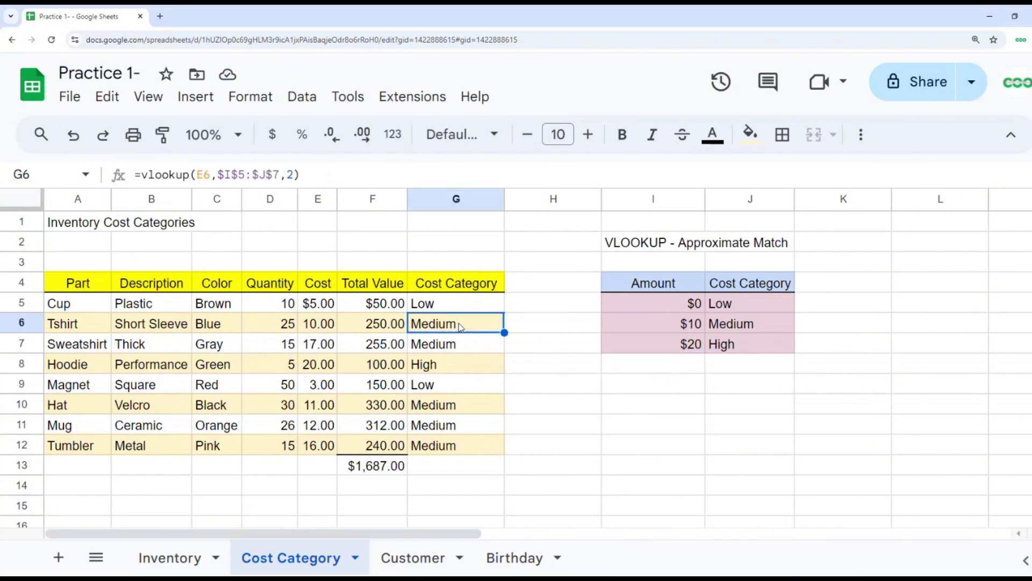
double_click(461, 324)
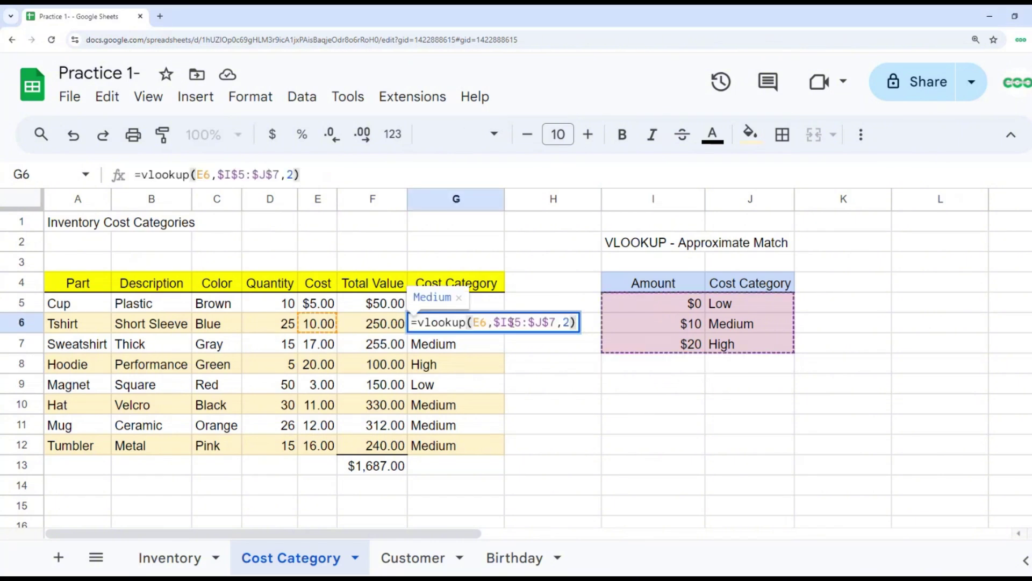
click(571, 324)
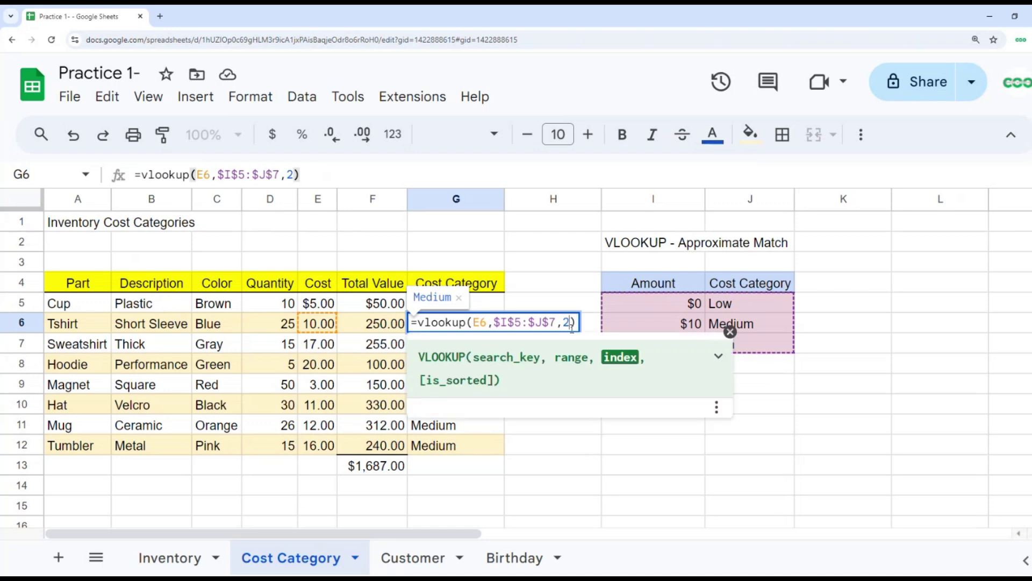
text(,)
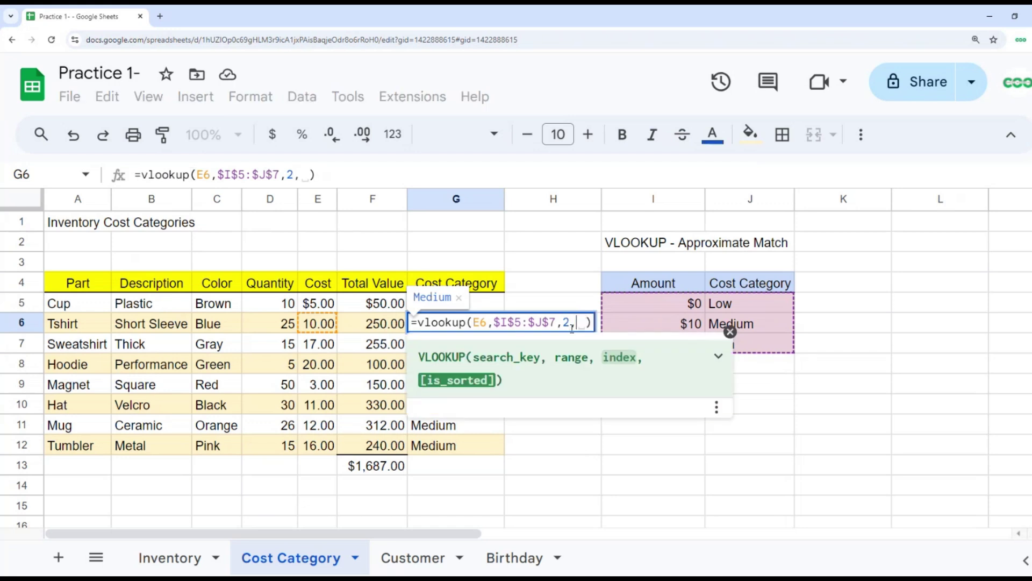
text(fals)
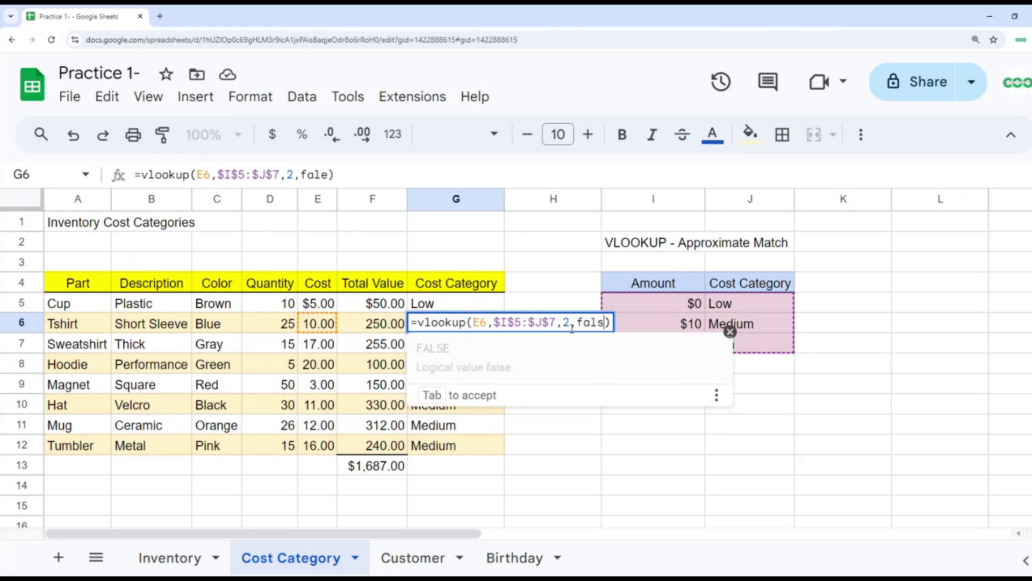
key(Tab)
key(Return)
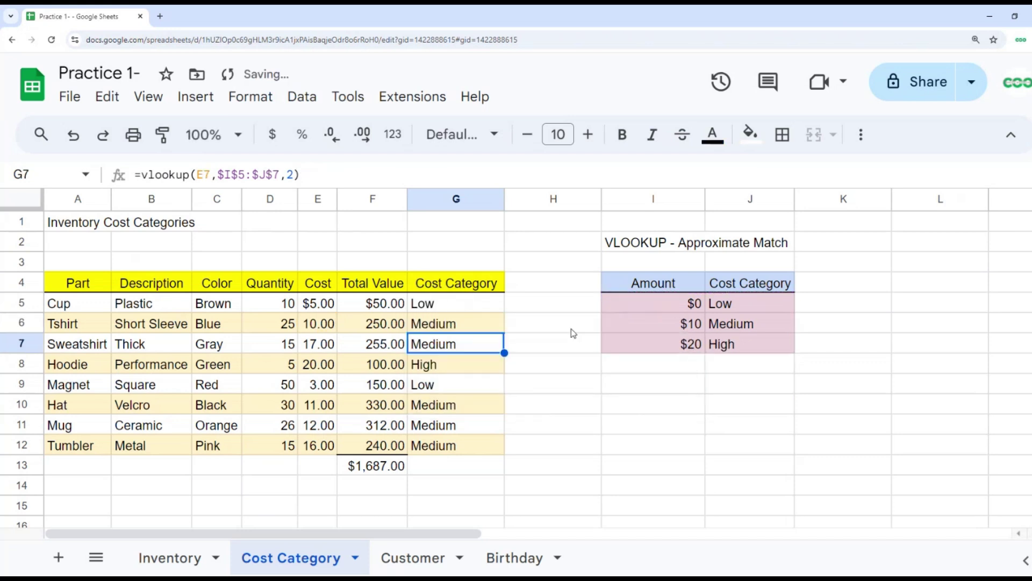
Step: Review the exact-match formula in G6 and compare the Tshirt cost in E6 with the threshold in I6
key(Up)
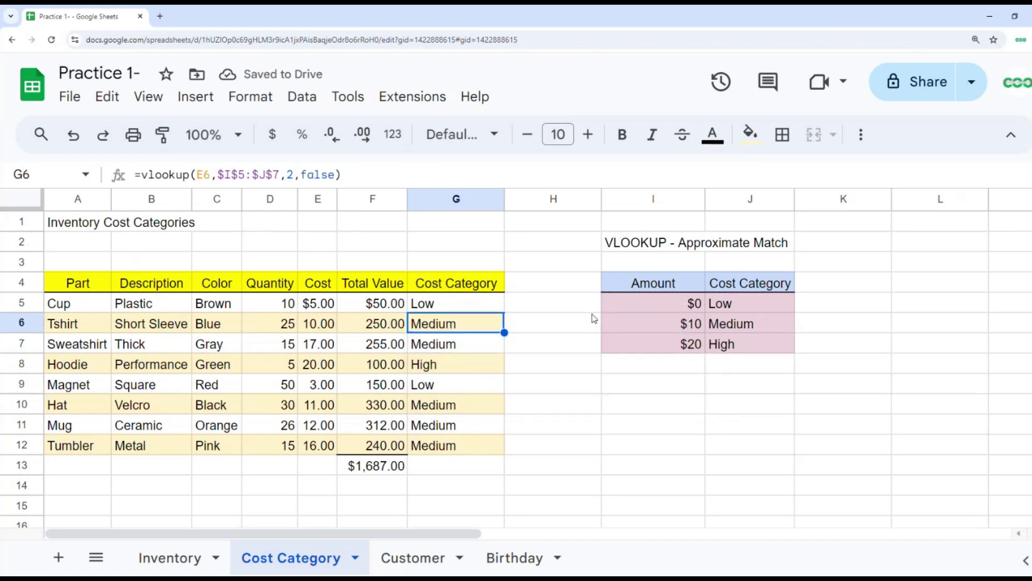
click(316, 328)
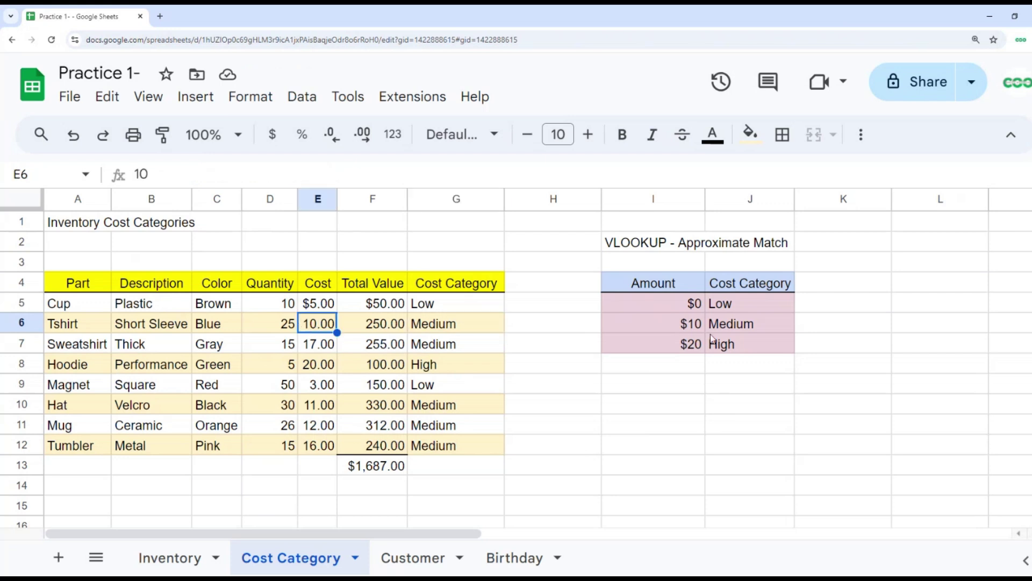
click(689, 327)
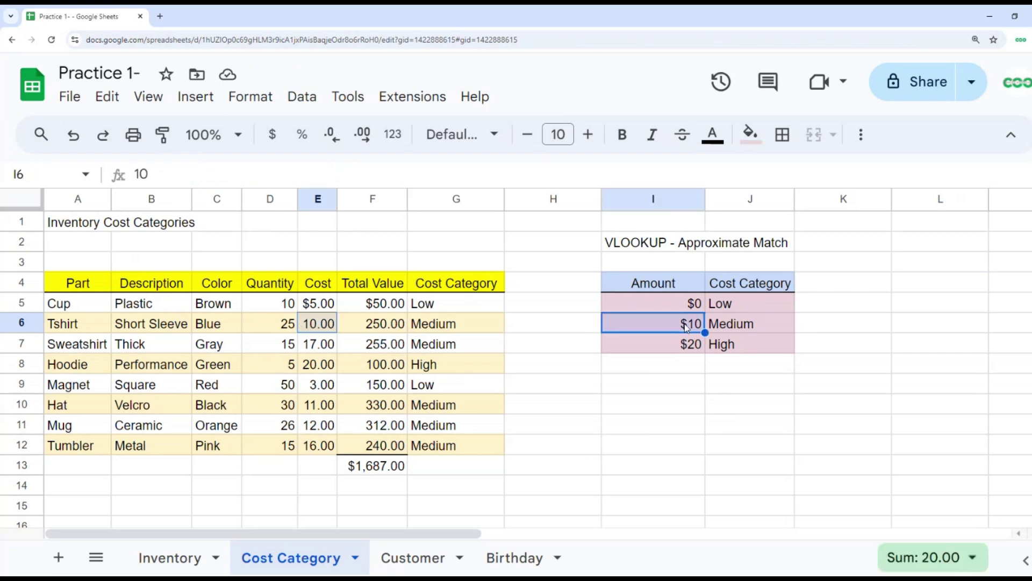
Step: Add false as the last argument of the formula in G5, making it =vlookup(E5,$I$5:$J$7,2,false)
click(420, 305)
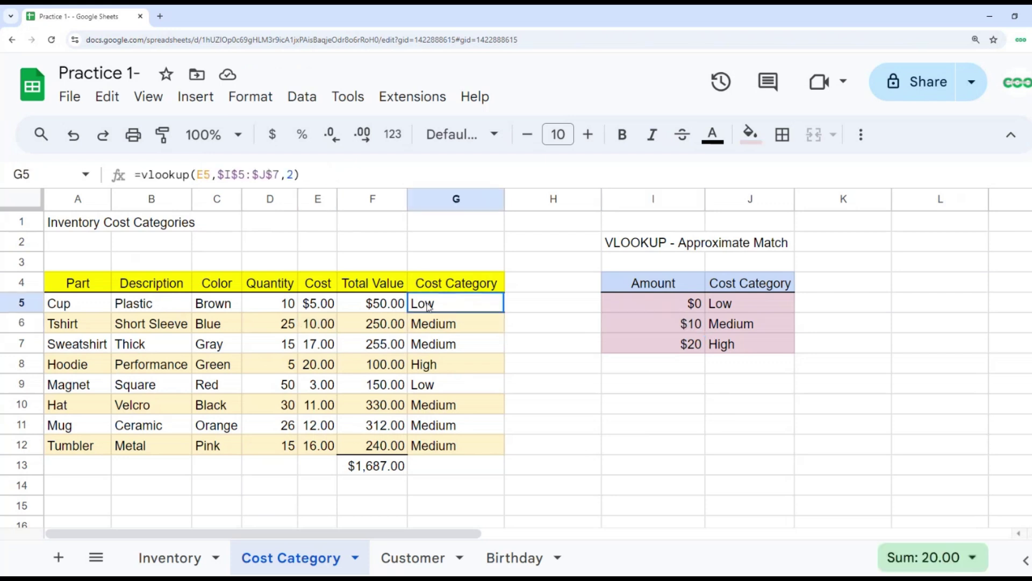
click(293, 175)
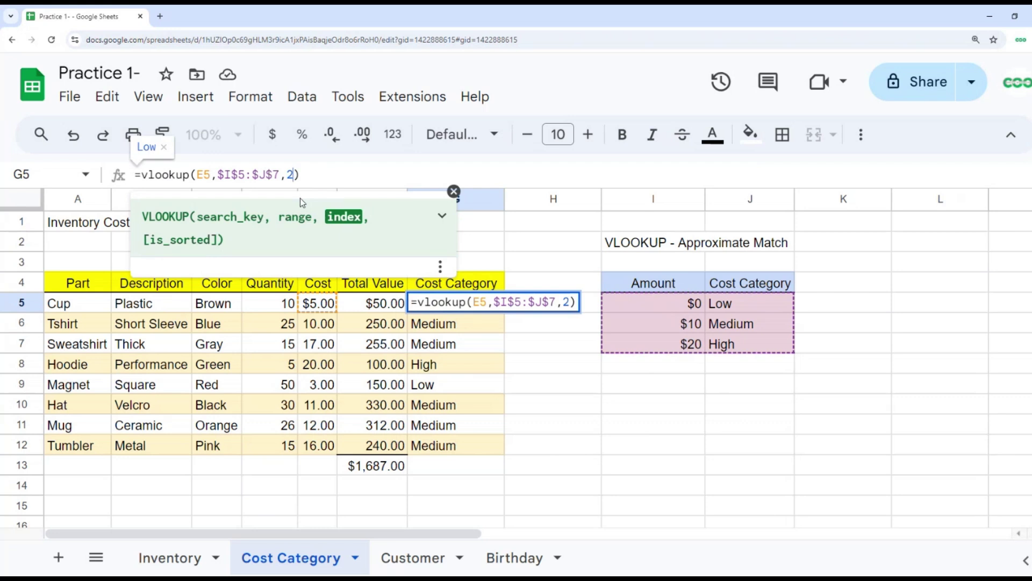
text(,false)
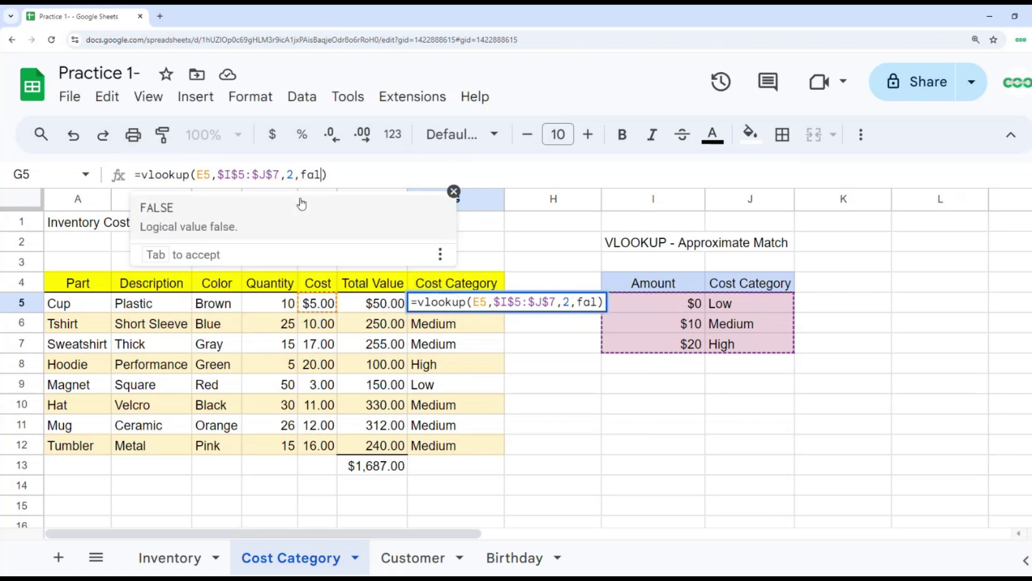
key(Return)
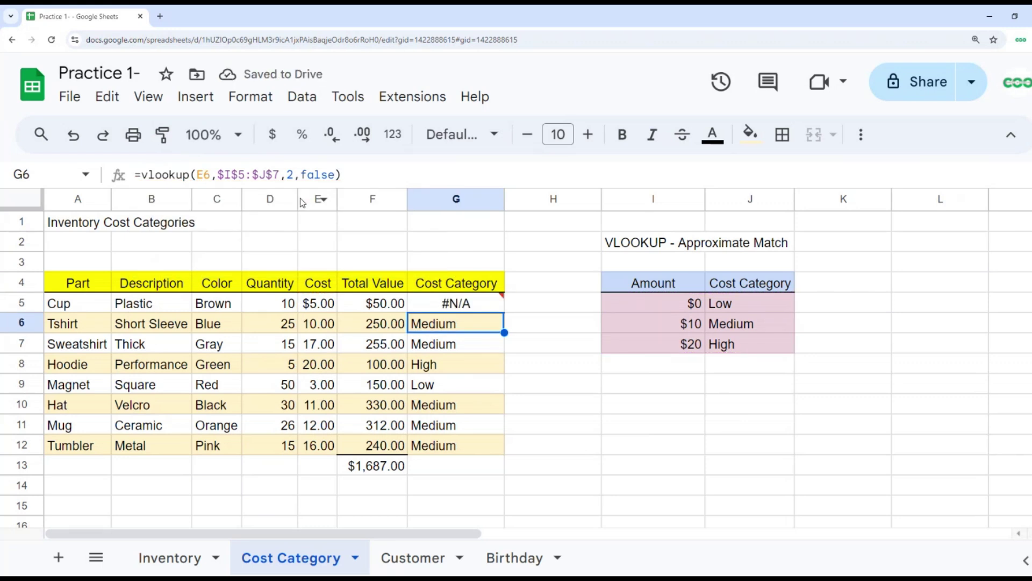
Step: Examine the error in G5 and check the lookup amounts in I5:I7 for the Cup's cost
click(466, 305)
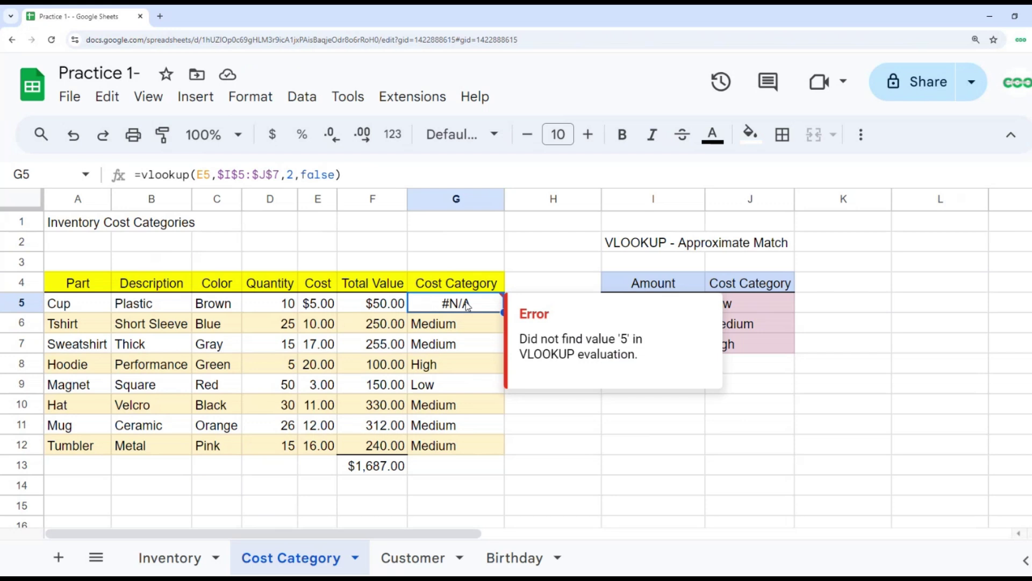
click(544, 404)
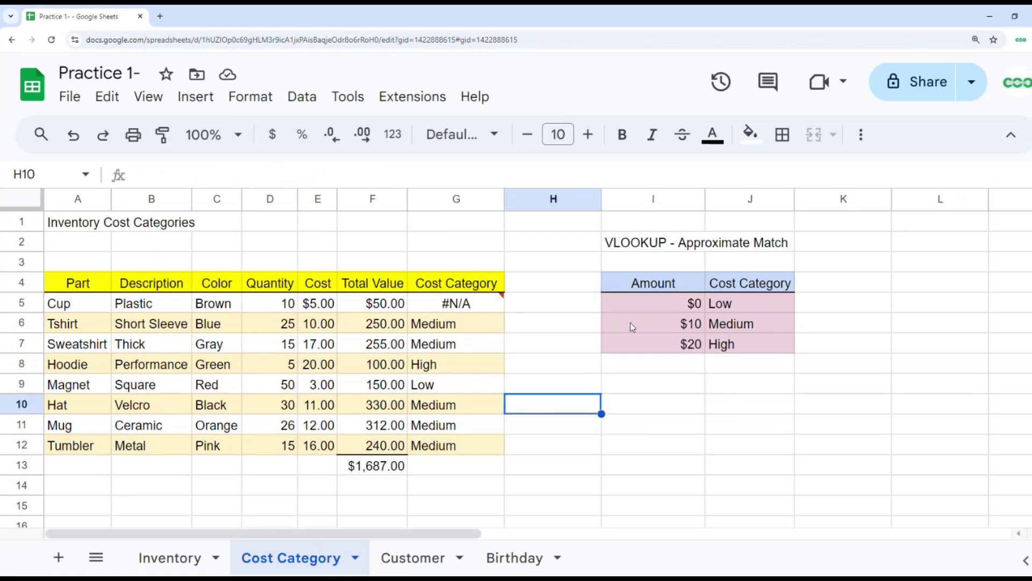
click(645, 309)
drag(647, 321, 648, 344)
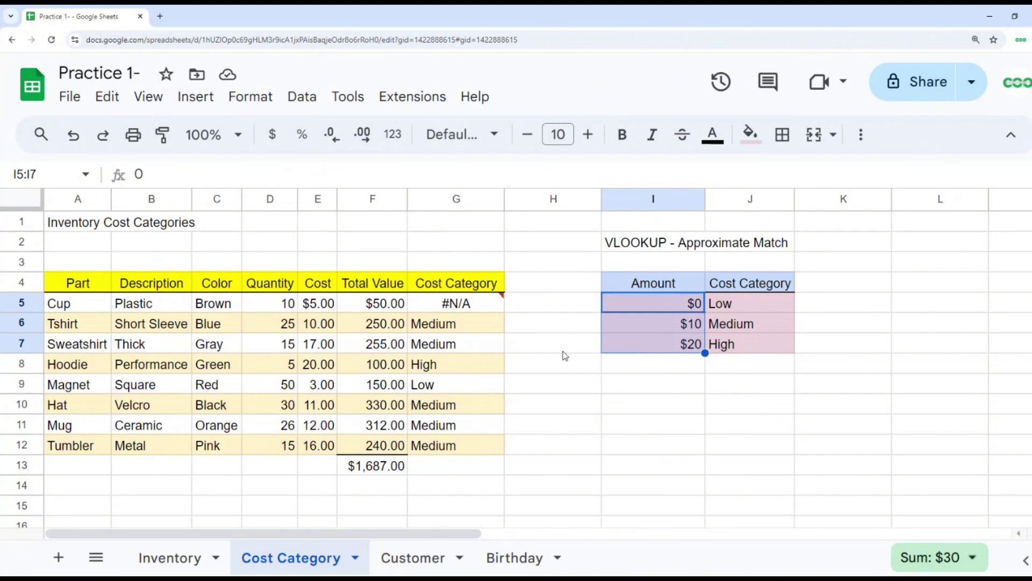